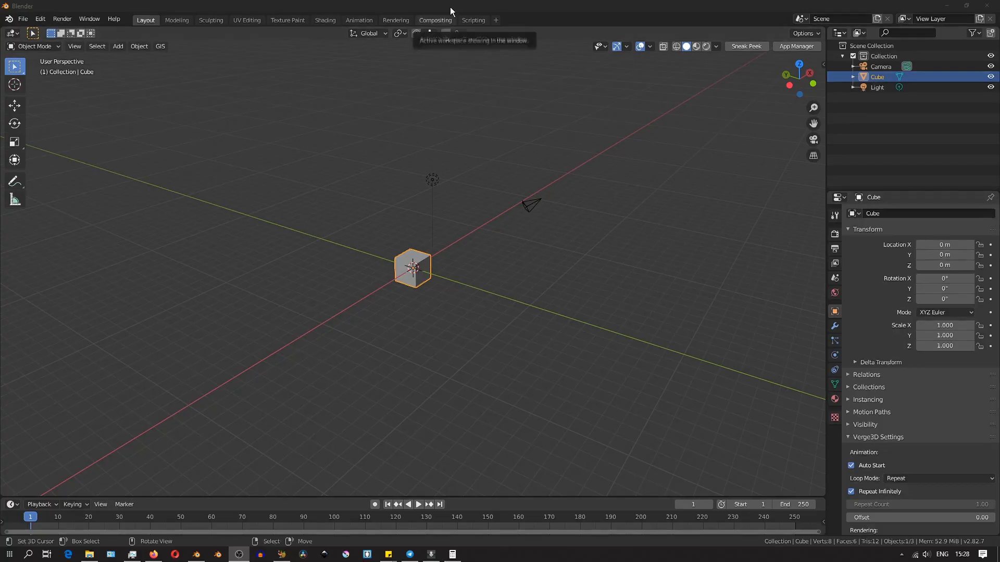
- Delete the default light and the default cube from the scene
middle_click_drag(494, 219, 451, 222)
left_click(459, 196)
key("Delete")
middle_click_drag(364, 273, 828, 276)
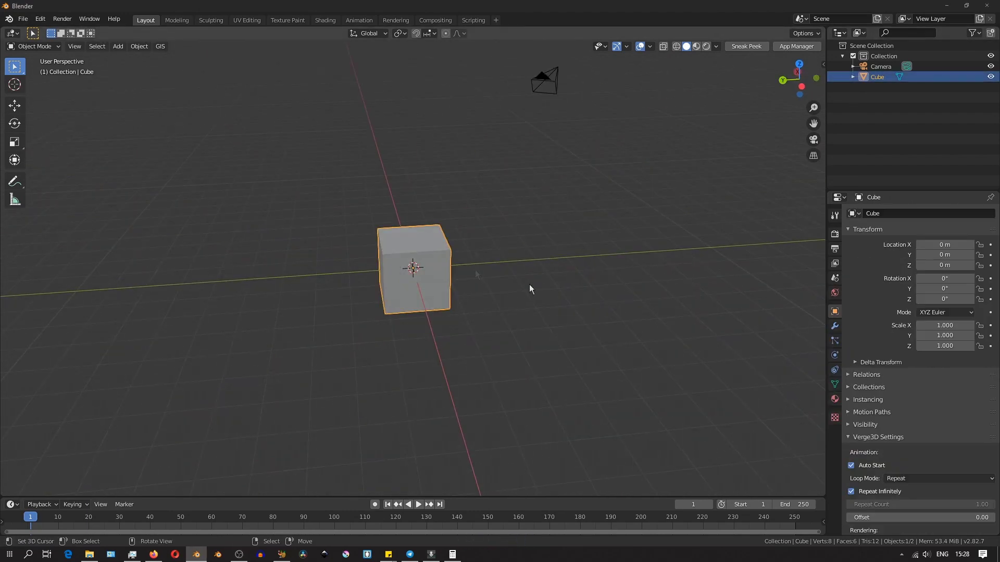
key("Tab")
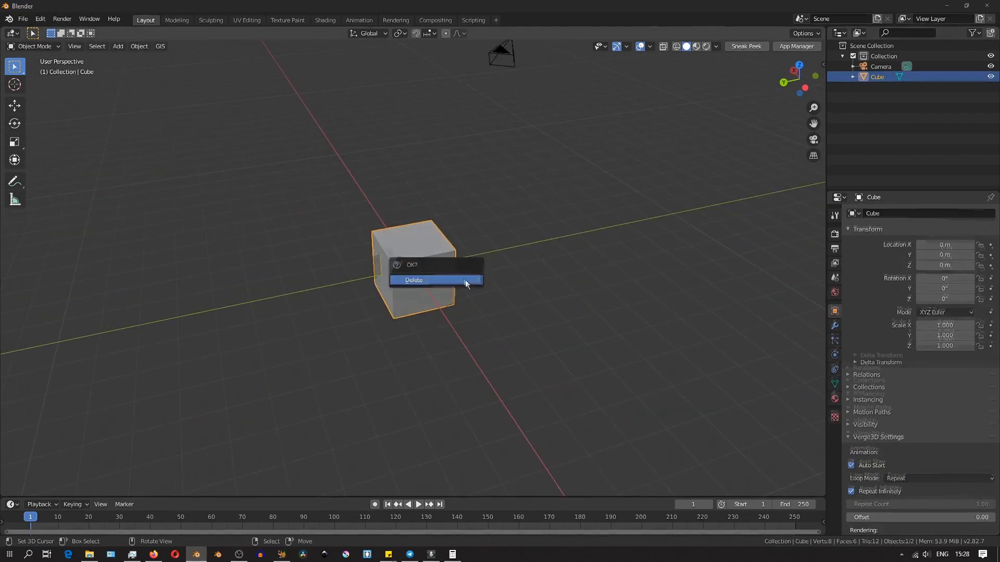
- Add a mesh cylinder with 6 vertices at the world origin to form a hexagonal prism
key("shift+a")
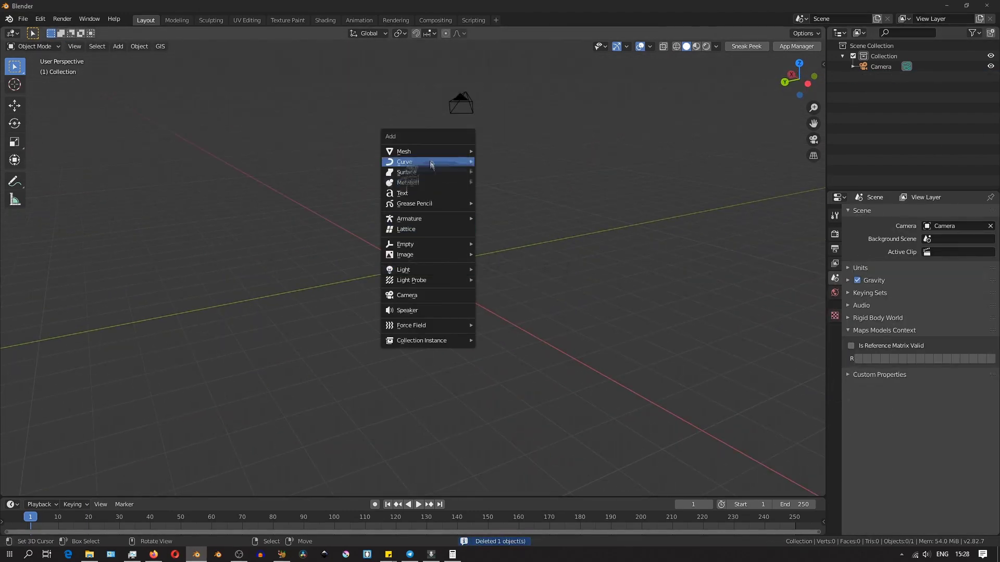
mouse_move(458, 151)
left_click(502, 185)
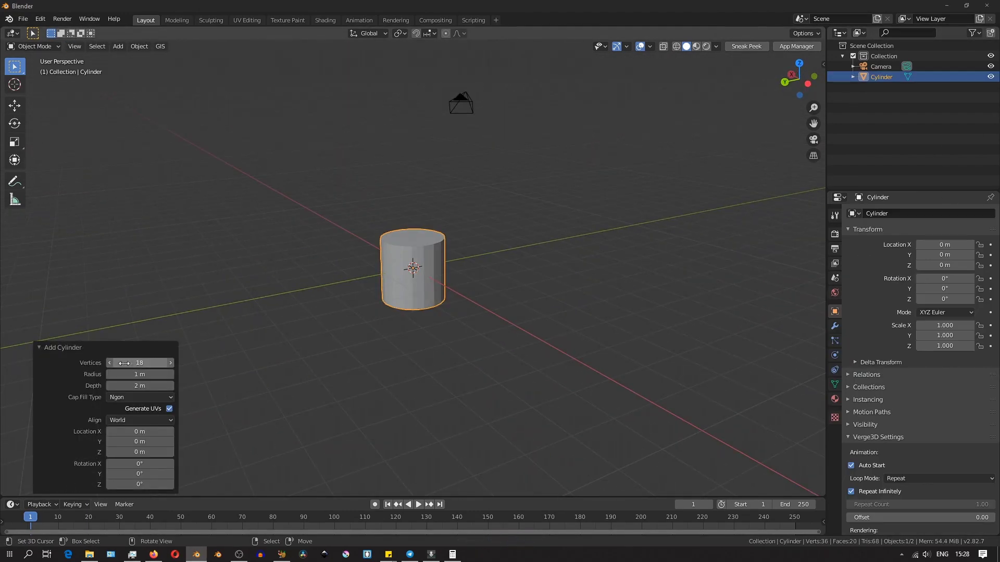
left_click_drag(123, 363, 83, 363)
key("KP_7")
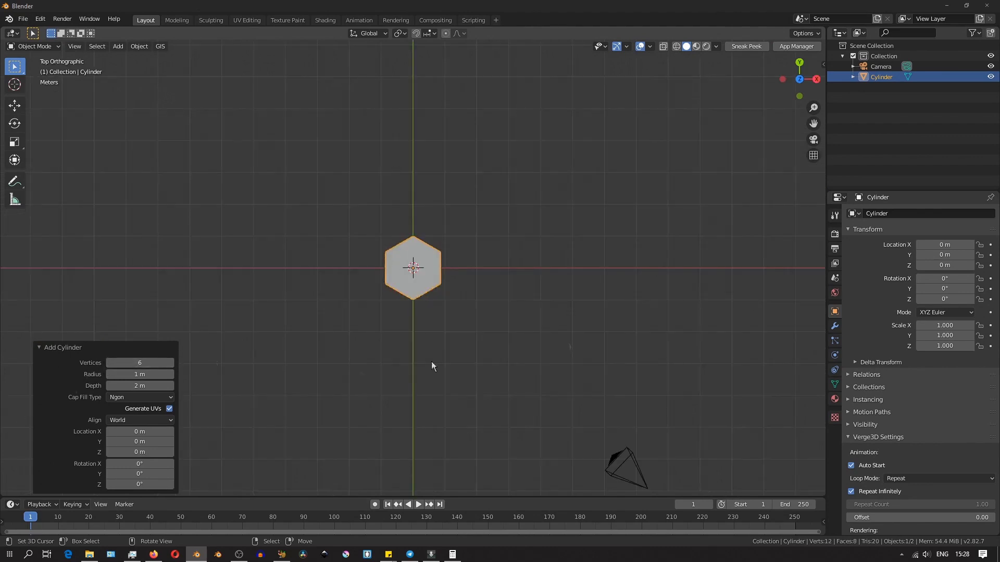
left_click(41, 348)
- Flatten the hexagon's mesh into a thin tile by scaling it along Z, and shift it vertically
middle_click_drag(387, 391, 411, 285)
key("KP_1")
key("Tab")
scroll(498, 273, "up", 6)
key("s")
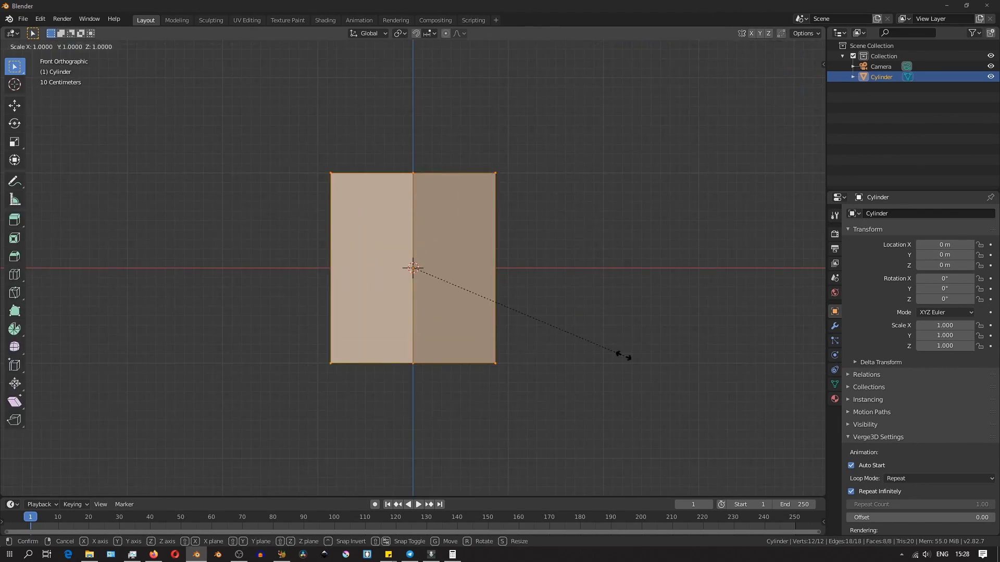
key("z")
left_click(433, 274)
key("g")
key("z")
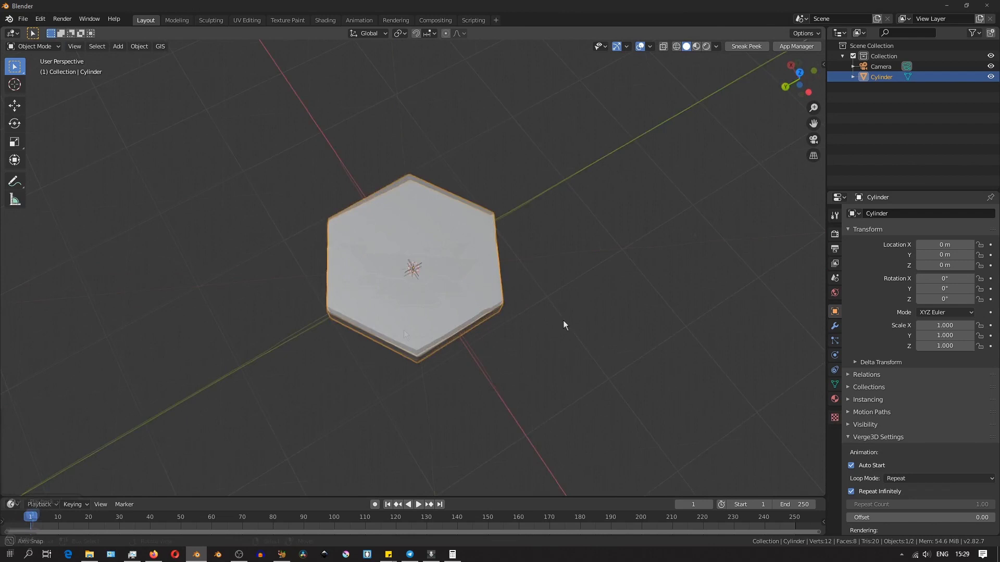
- Add a Bevel modifier to the hexagonal tile with an offset of 0.009 m
middle_click_drag(565, 326, 625, 282)
left_click(835, 326)
left_click(885, 213)
left_click(781, 250)
left_click_drag(920, 259, 903, 259)
- Inset the tile's top face by about 0.13 m and extrude the inner face to start a recess
key("Tab")
key("3")
right_click(495, 250)
key("i")
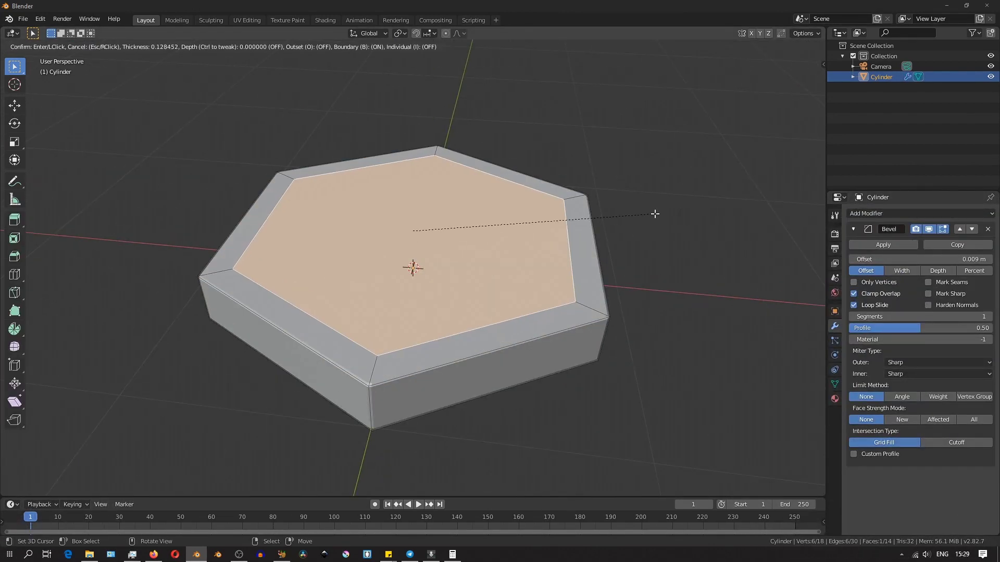
left_click(654, 214)
key("e")
left_click(662, 223)
- Extrude and scale the recessed top face once more, and inset both it and the tile's underside face
key("e")
key("s")
left_click(660, 218)
key("i")
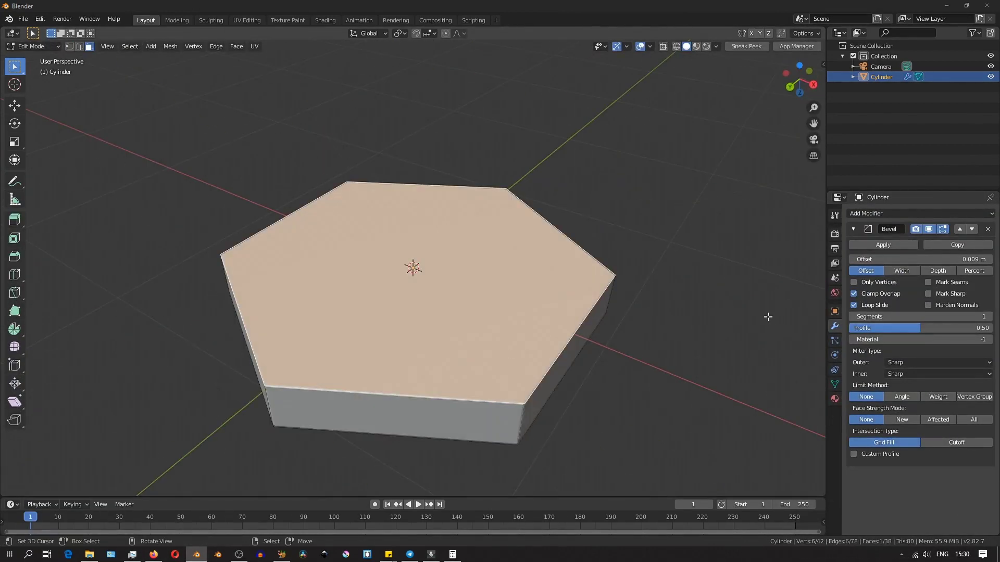
key("i")
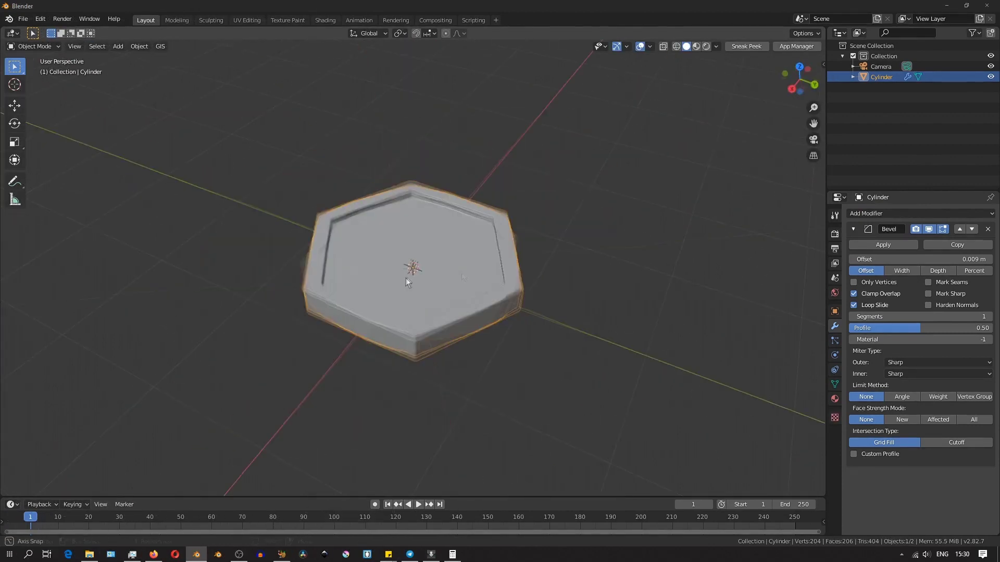
- Add an Array modifier to the hexagonal tile below the Bevel modifier
key("KP_7")
left_click(883, 245)
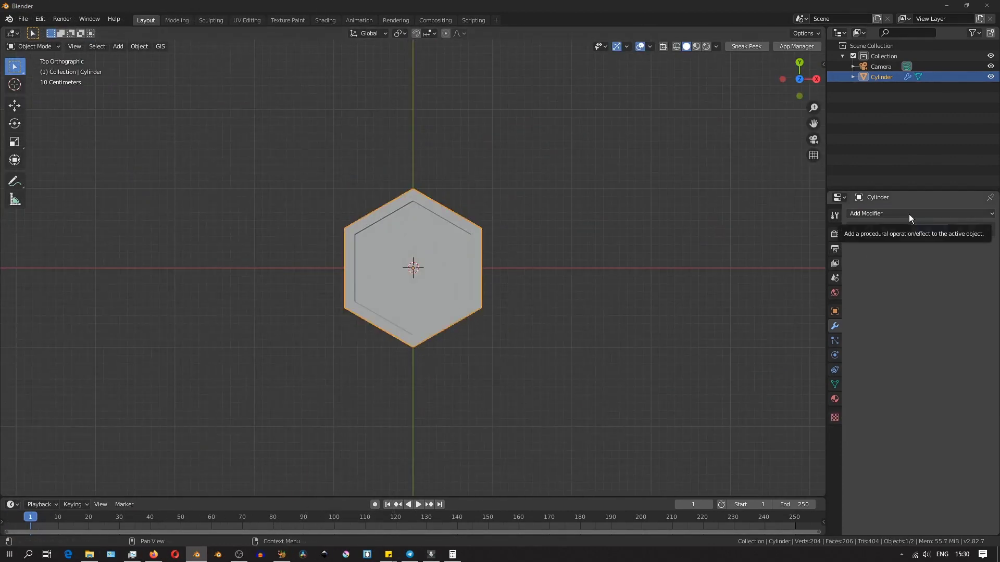
left_click(864, 213)
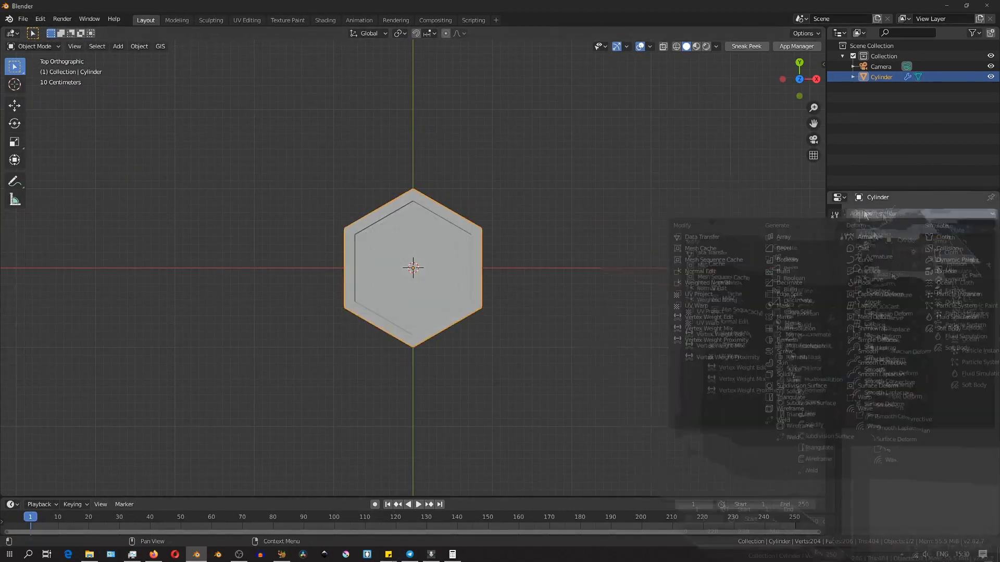
left_click(783, 237)
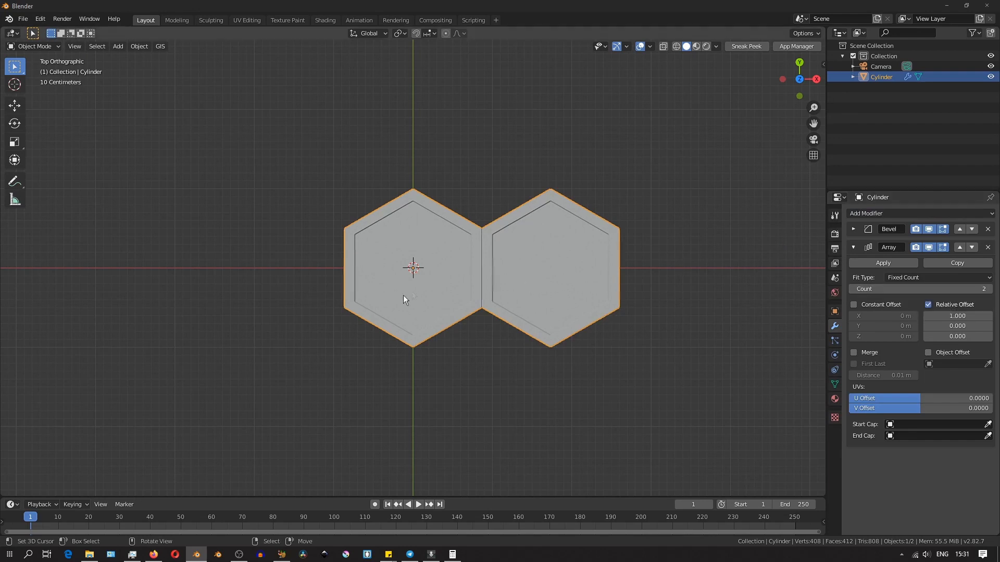
- Grow the face selection across the tile's underside and scale it down so the sides taper
middle_click_drag(403, 295, 410, 443)
scroll(458, 340, "up", 5)
key("Tab")
key("ctrl+KP_Add")
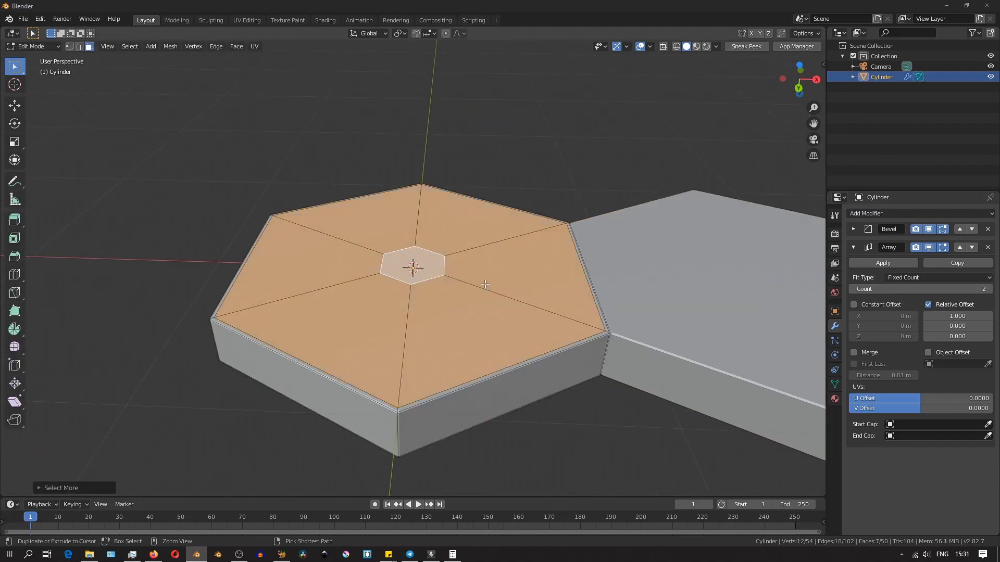
key("s")
left_click(682, 401)
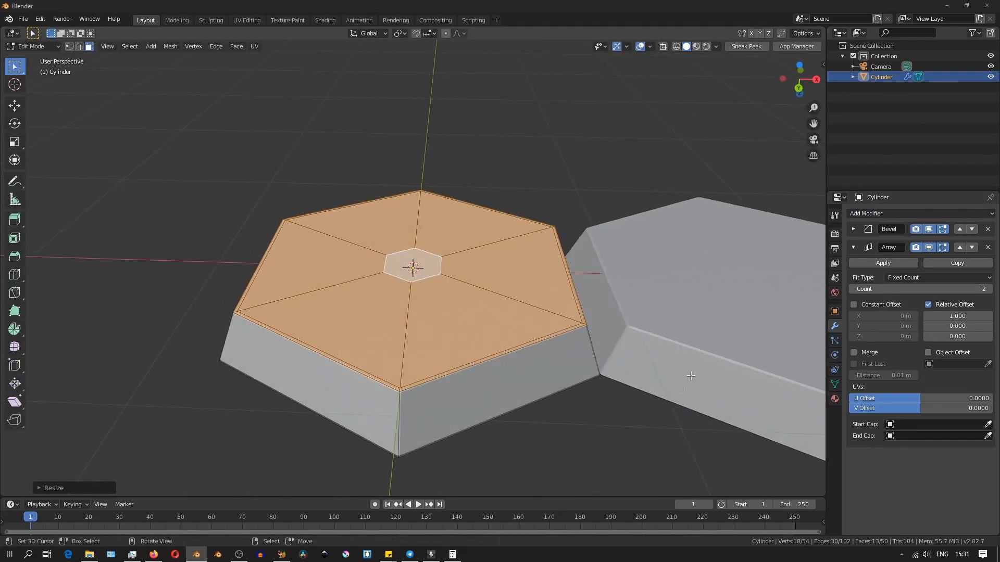
key("Tab")
scroll(690, 375, "down", 2)
middle_click_drag(690, 375, 446, 350)
key("Tab")
key("a")
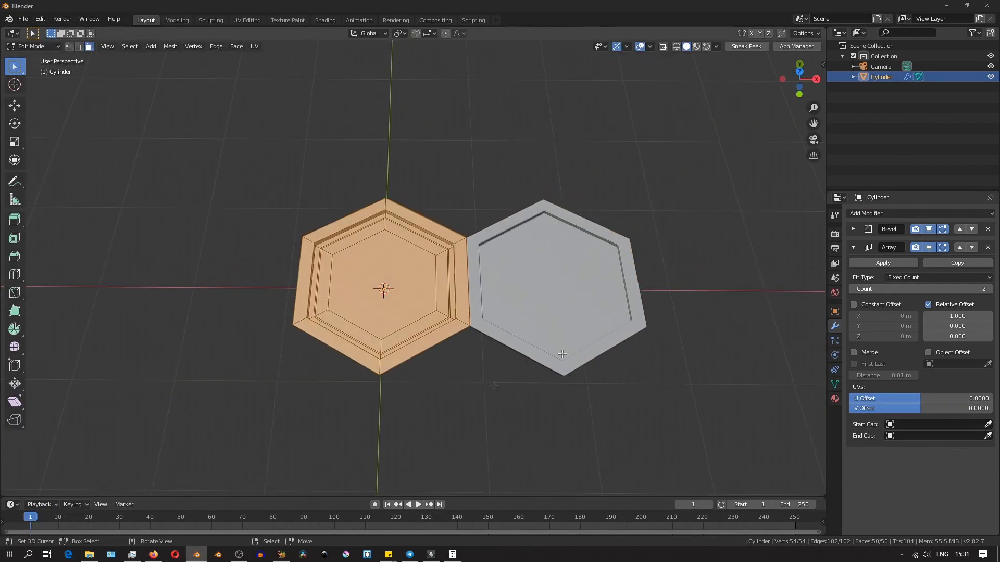
key("Tab")
- Set the Array modifier's count to 25 to form a row of tiles
scroll(697, 317, "down", 4)
left_click(989, 289)
left_click_drag(931, 290, 963, 290)
scroll(685, 341, "down", 6)
middle_click_drag(685, 341, 589, 363, "shift")
type("25")
key("Return")
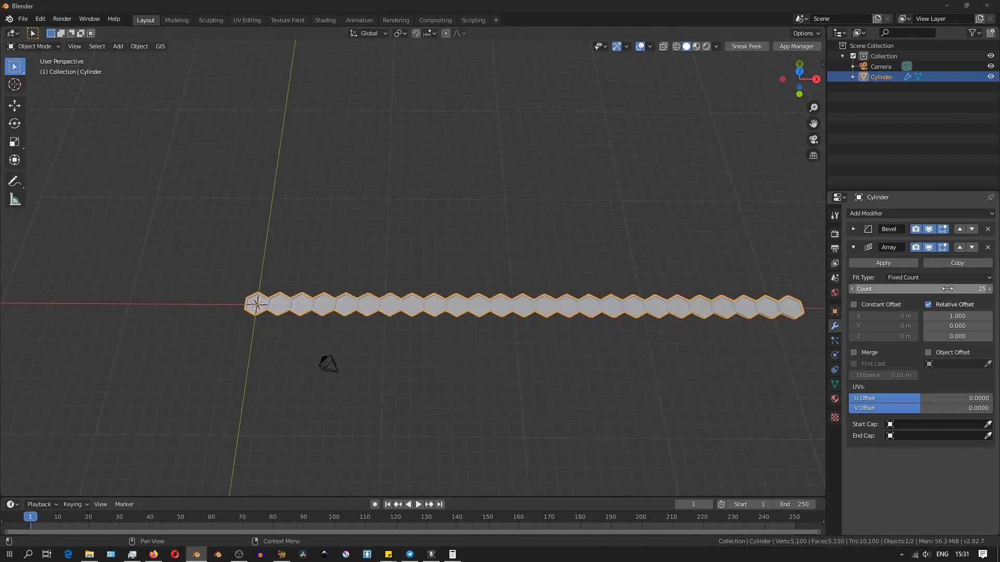
- Add a second Array modifier with a relative offset of 0 in X and 1 in Y
left_click(853, 247)
left_click(864, 214)
left_click(781, 235)
left_click(947, 336)
type("1")
key("Return")
key("KP_7")
scroll(423, 288, "up", 8)
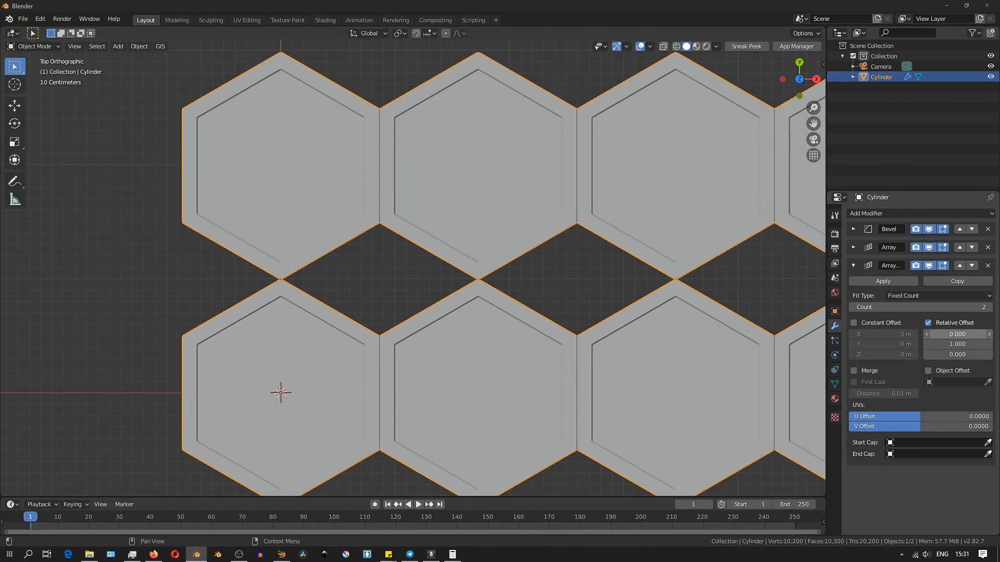
- Try relative X offsets of 0.1, 0.01, 0.05 and 0.015 on the second array to stagger its row
left_click(950, 335)
type("0.1")
key("Return")
left_click(950, 336)
type("0.01")
key("Return")
left_click(950, 336)
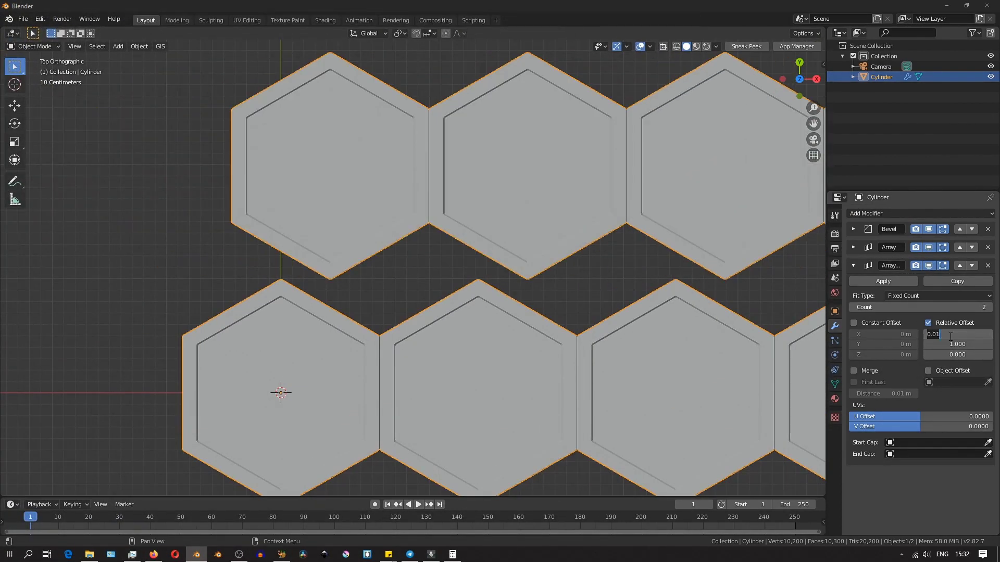
type("0.05")
key("Return")
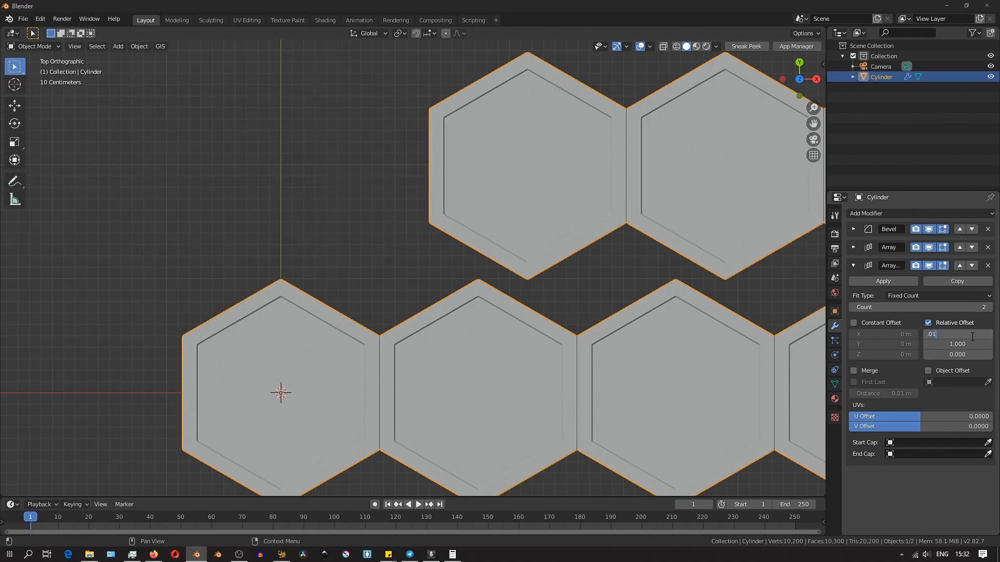
type("5")
key("Return")
type("7")
key("Return")
- Set the second array's relative offset to 0.02 in X and 0.75 in Y so the rows interlock
left_click(962, 335)
type("0.019")
key("Return")
key("Return")
mouse_move(957, 344)
left_mouse_down()
mouse_move(934, 345)
mouse_move(952, 344)
left_mouse_up()
- Delete the camera from the scene
scroll(475, 341, "down", 14)
middle_click_drag(465, 362, 485, 307)
right_click(505, 330)
key("x")
left_click(557, 323)
scroll(486, 306, "up", 5)
right_click(554, 311)
scroll(583, 315, "down", 4)
middle_click_drag(583, 314, 569, 315)
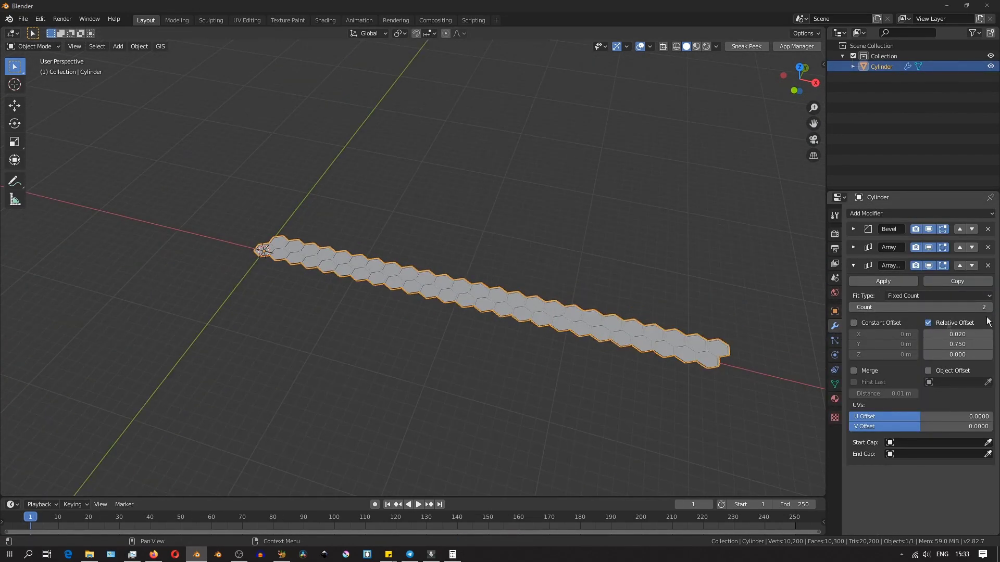
- Try raising the second array's count, and return it to two rows
left_click(989, 307)
left_click(989, 308)
left_click(989, 307)
left_click(989, 308)
left_click(989, 308)
left_click_drag(959, 307, 987, 307)
middle_click_drag(575, 264, 327, 317, "shift")
left_click_drag(924, 302, 874, 302)
- Add a third Array modifier with a relative offset of 0 in X and 1 in Y
left_click(852, 265)
left_click(885, 213)
left_click(797, 240)
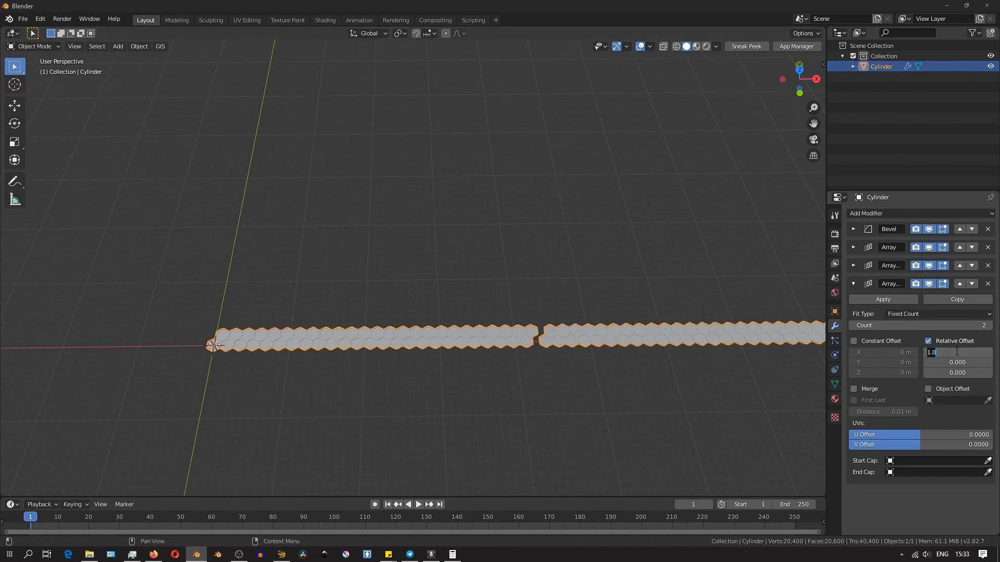
type("0")
key("Tab")
type("1")
key("Return")
- Reduce the third array's relative Y offset to 0.86 to close the gap between the double rows
key("KP_7")
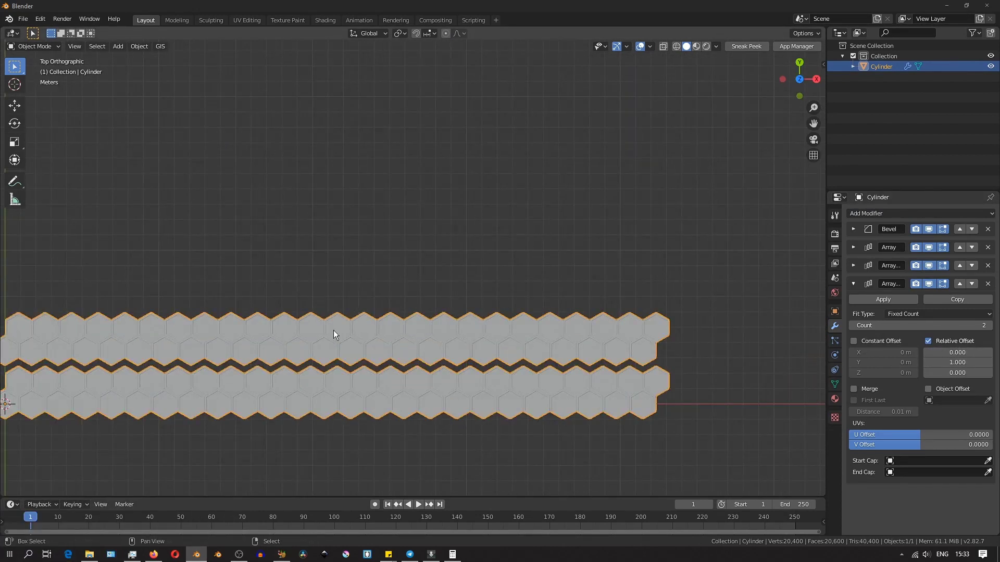
scroll(489, 304, "up", 7)
middle_click_drag(333, 335, 525, 228, "shift")
left_click_drag(964, 363, 955, 363)
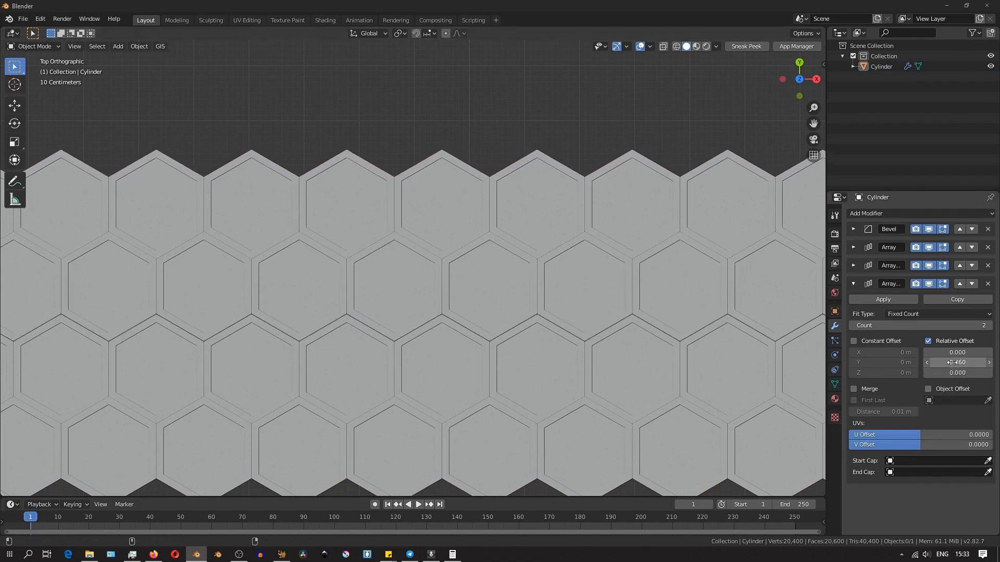
scroll(499, 334, "down", 6)
- Set the third array's count to 13 to fill out the hexagonal tile field
middle_click_drag(427, 385, 490, 374)
triple_click(990, 326)
triple_click(990, 326)
left_click_drag(942, 326, 991, 328)
left_click(853, 326)
left_click(852, 325)
middle_click_drag(466, 325, 261, 326)
- Add a Plain Axes empty at the origin and scale it up to about 5.37
key("shift+a")
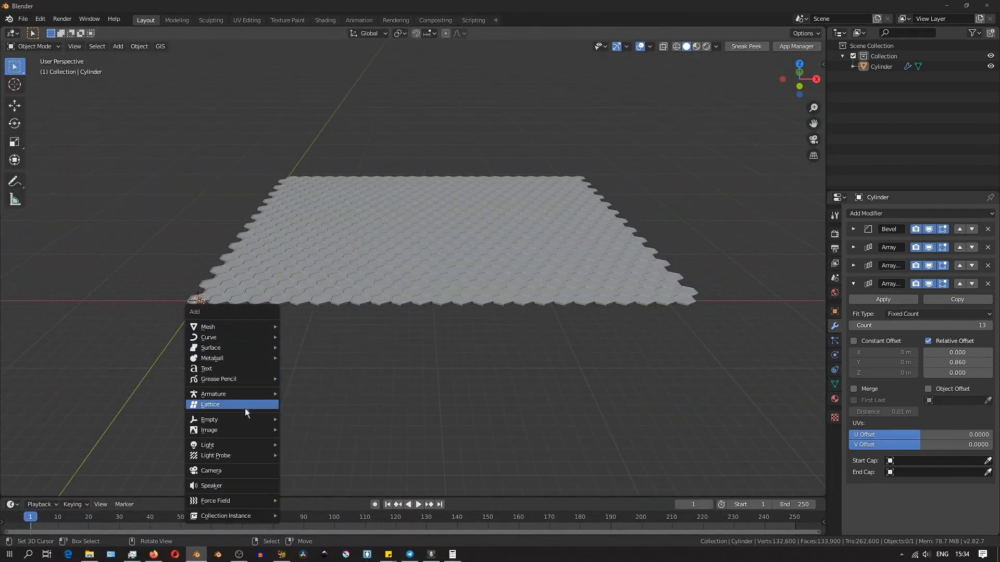
mouse_move(243, 420)
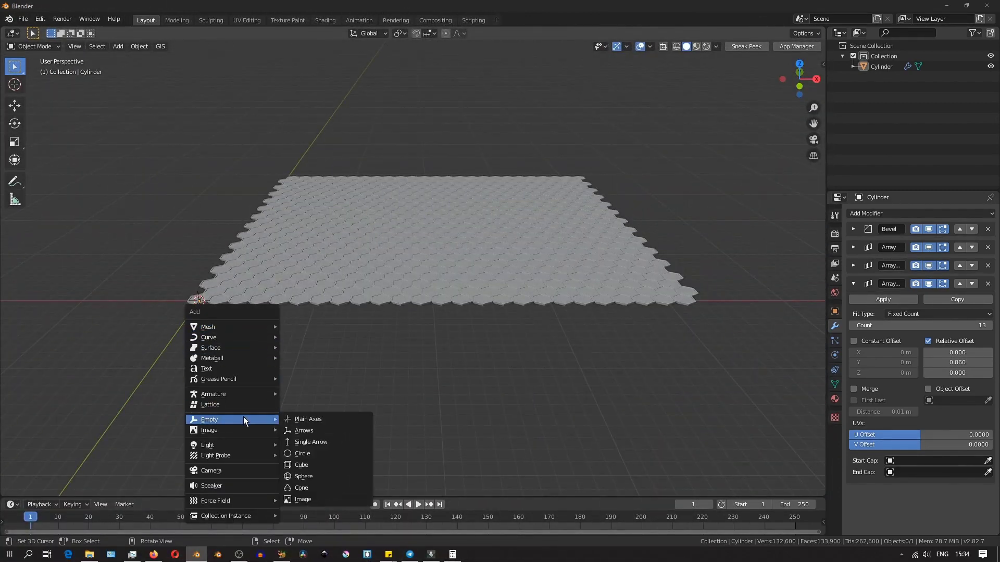
left_click(312, 420)
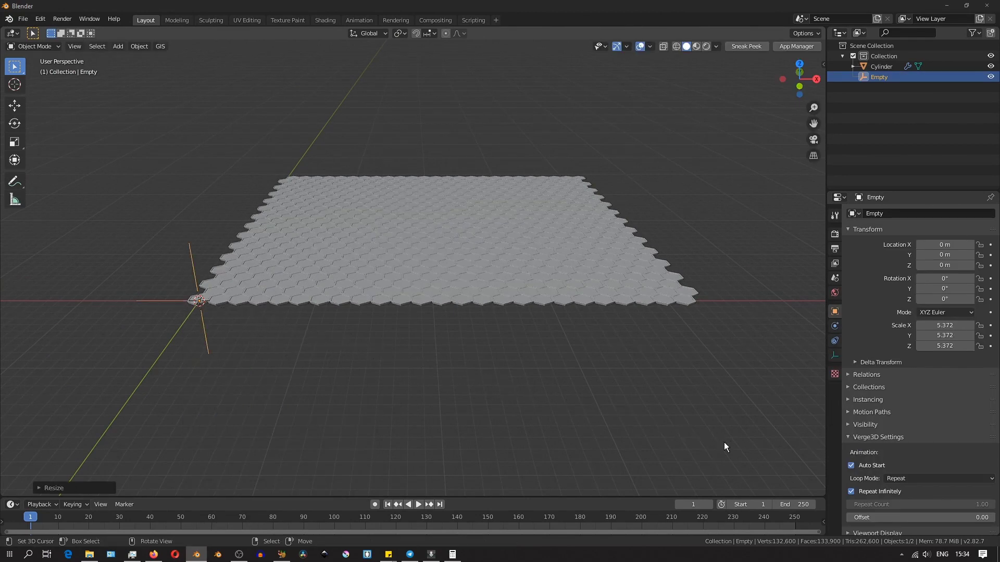
- Move the empty to the middle of the tile field, at about X 21.42 m and Y 18.78 m
key("KP_7")
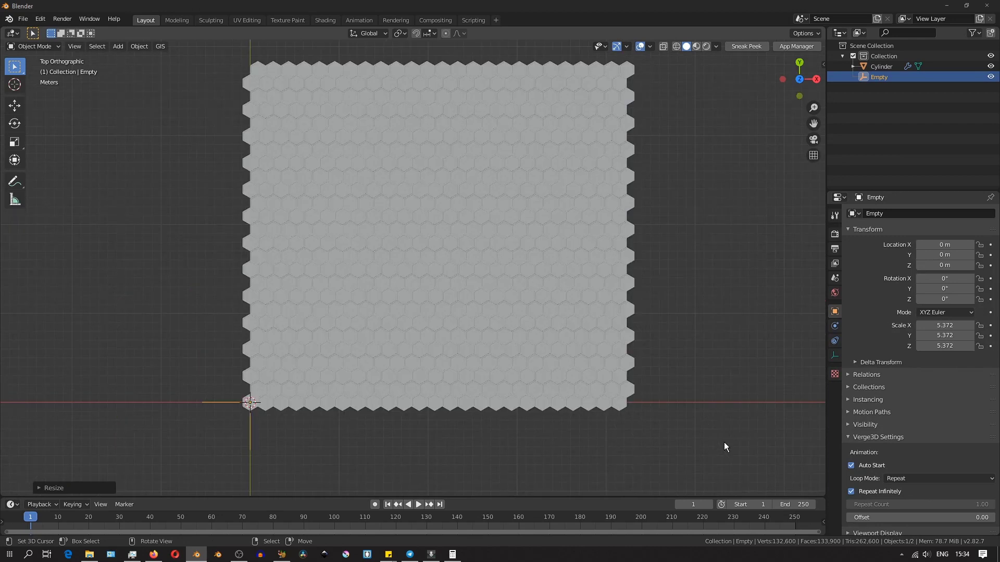
key("g")
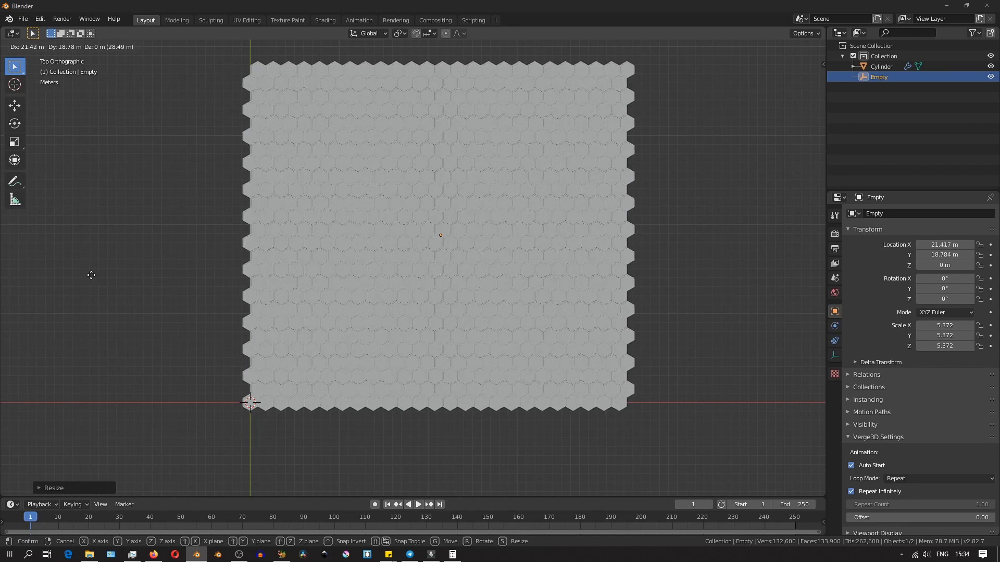
left_click(87, 275)
middle_click_drag(87, 275, 479, 280)
- Add a Wave modifier to the hexagonal tile field and play the animation to preview it
left_click(479, 280)
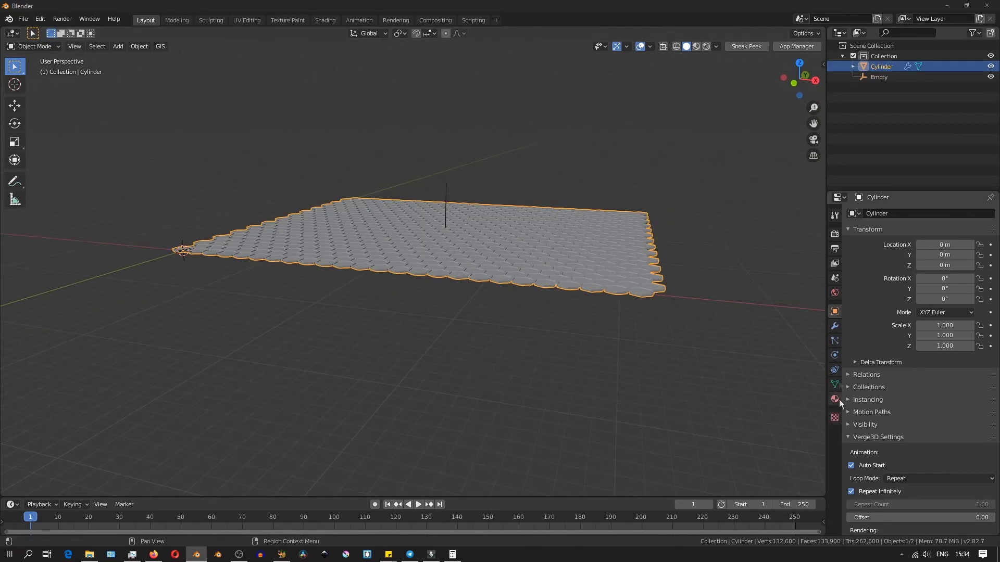
left_click(835, 399)
left_click(834, 327)
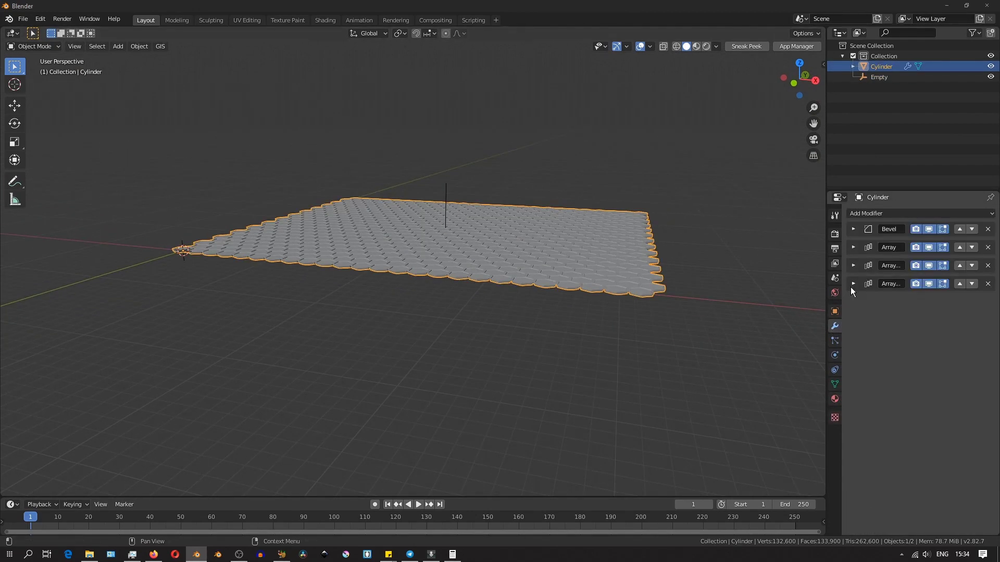
left_click(868, 214)
left_click(847, 409)
middle_click_drag(573, 354, 489, 333)
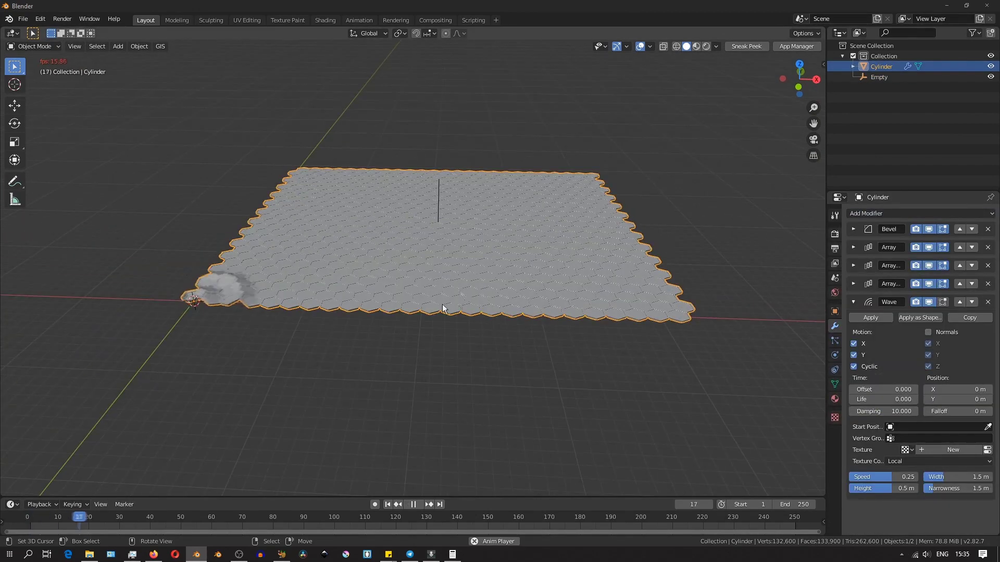
middle_click_drag(428, 321, 476, 245)
middle_click_drag(447, 339, 448, 362, "shift")
- Assign the empty as the Wave modifier's start position object
left_click(987, 427)
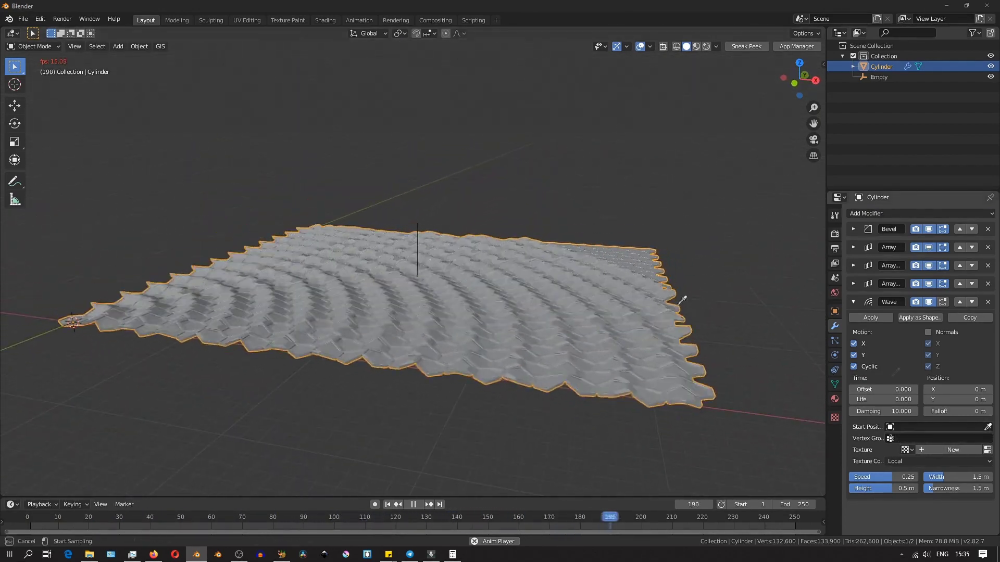
left_click(418, 224)
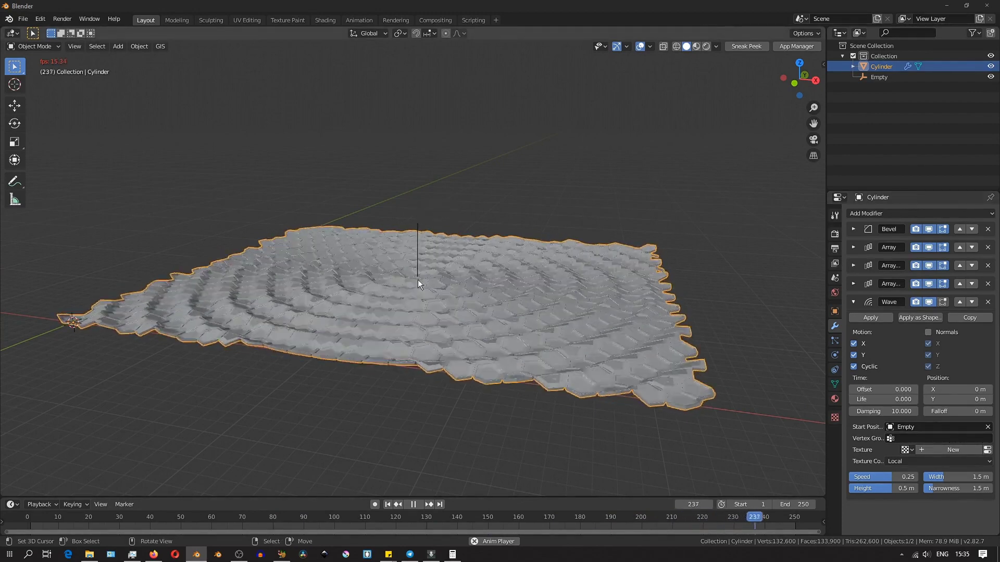
middle_click_drag(418, 280, 463, 316)
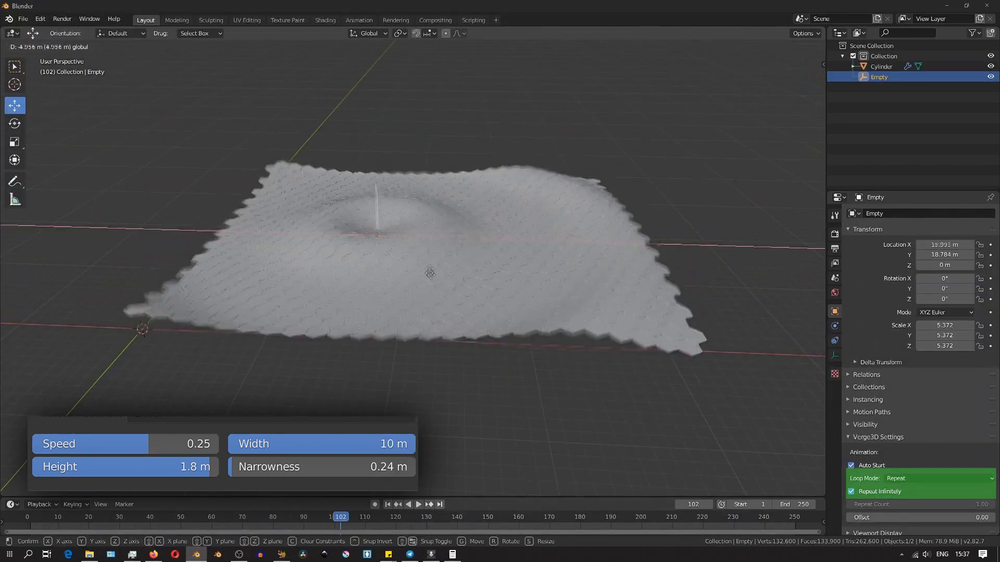
- Try moving the empty along the X axis to shift the wave's origin
key("g")
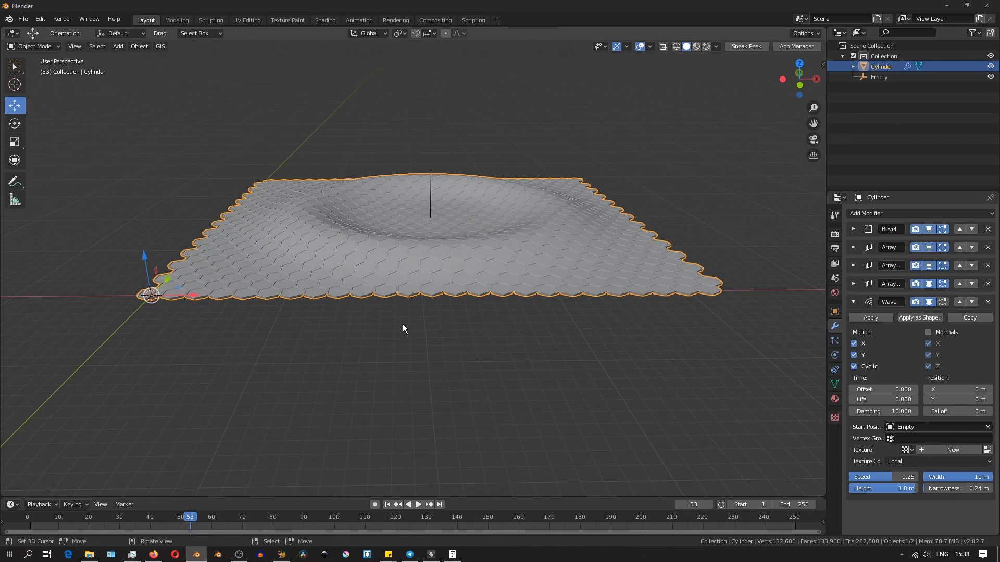
left_click(393, 321)
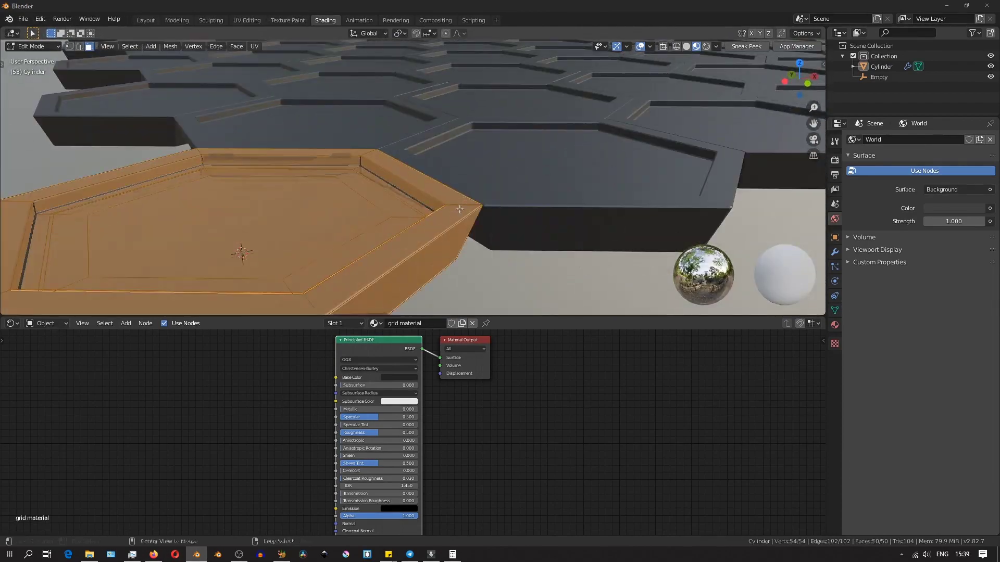
- Map the smudge texture with Object coordinates at a scale of 0.040 and set its ColorRamp interpolation to B-Spline
key("s")
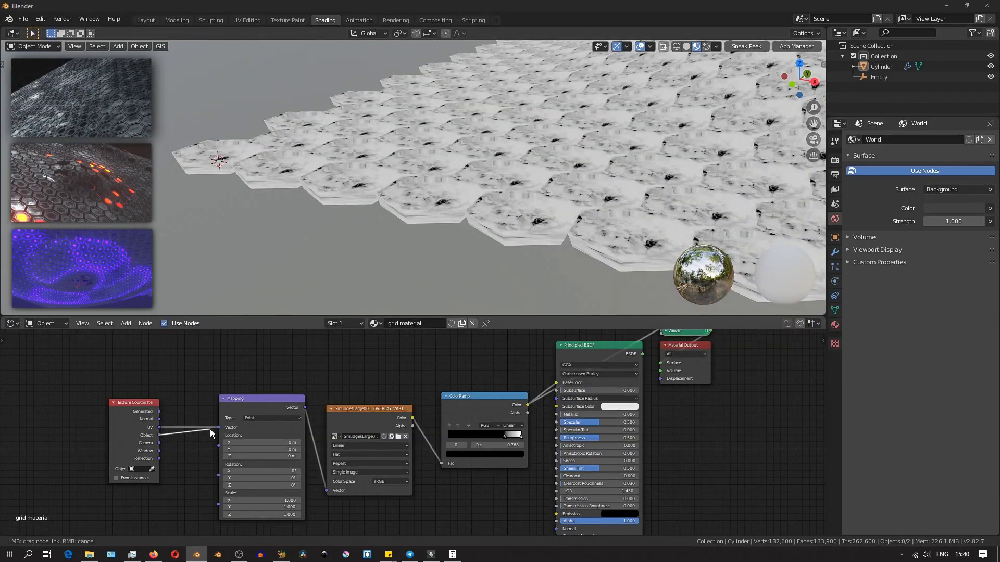
mouse_move(262, 500)
left_mouse_down()
mouse_move(262, 514)
mouse_move(240, 515)
mouse_move(208, 514)
mouse_move(229, 500)
mouse_move(151, 501)
left_mouse_up()
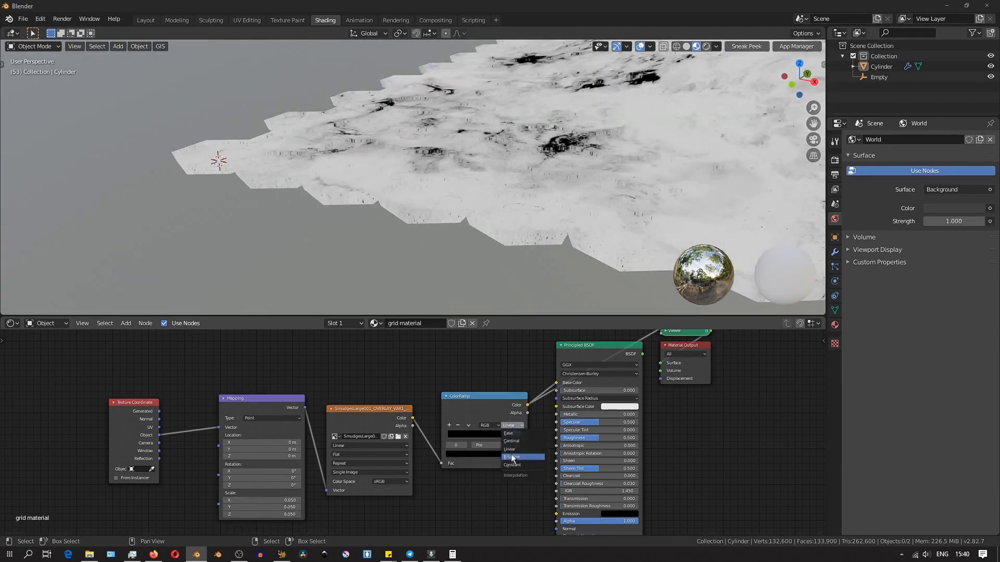
left_click(511, 457)
middle_click_drag(417, 163, 403, 131)
scroll(467, 180, "up", 4)
mouse_move(260, 500)
left_mouse_down()
mouse_move(271, 501)
mouse_move(260, 500)
left_mouse_up()
middle_click_drag(403, 193, 457, 208)
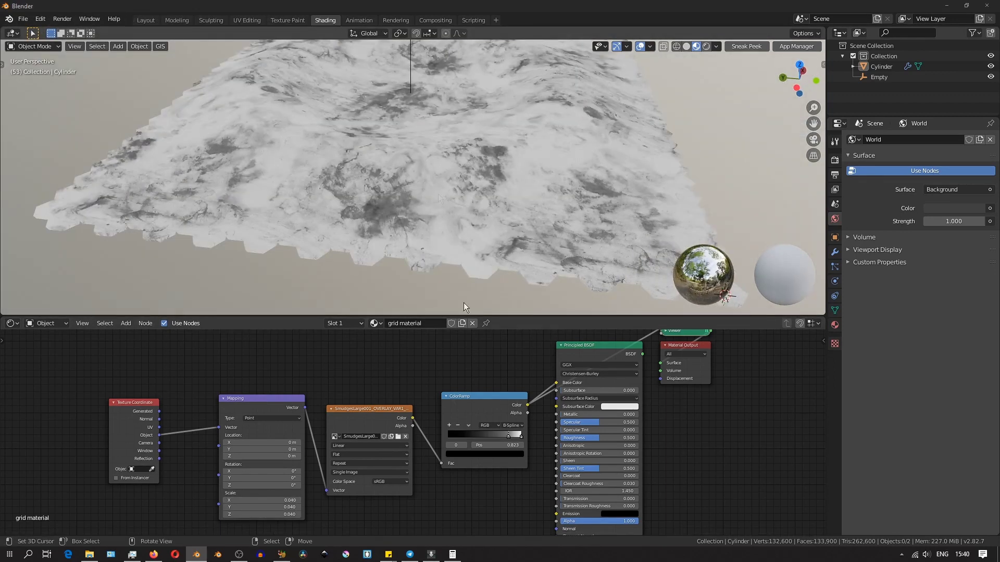
- Preview the Principled BSDF and move the ColorRamp link from Base Color to Roughness
left_click(579, 347, "ctrl+shift")
mouse_move(556, 383)
left_mouse_down()
mouse_move(544, 454)
mouse_move(556, 438)
left_mouse_up()
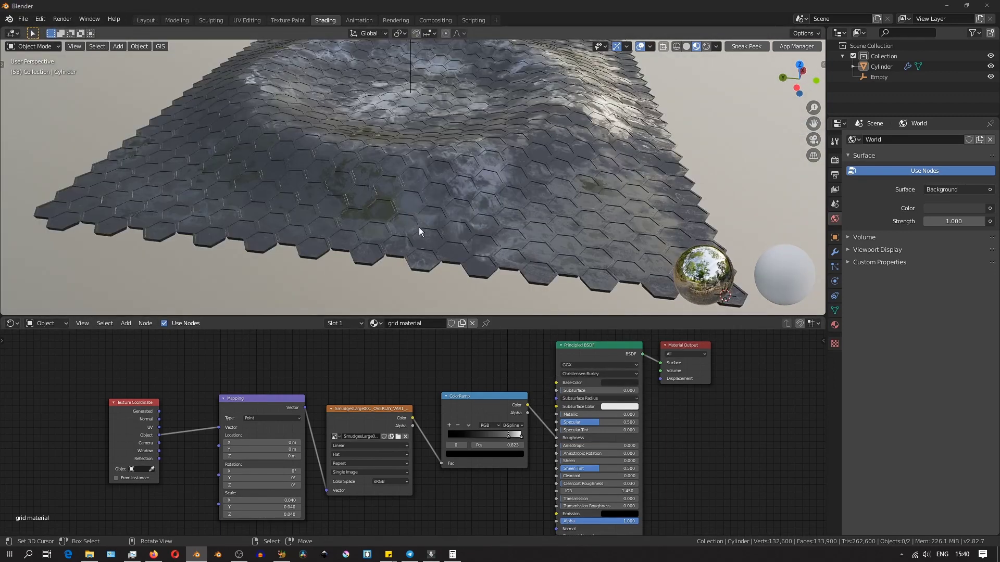
middle_click_drag(385, 211, 499, 178)
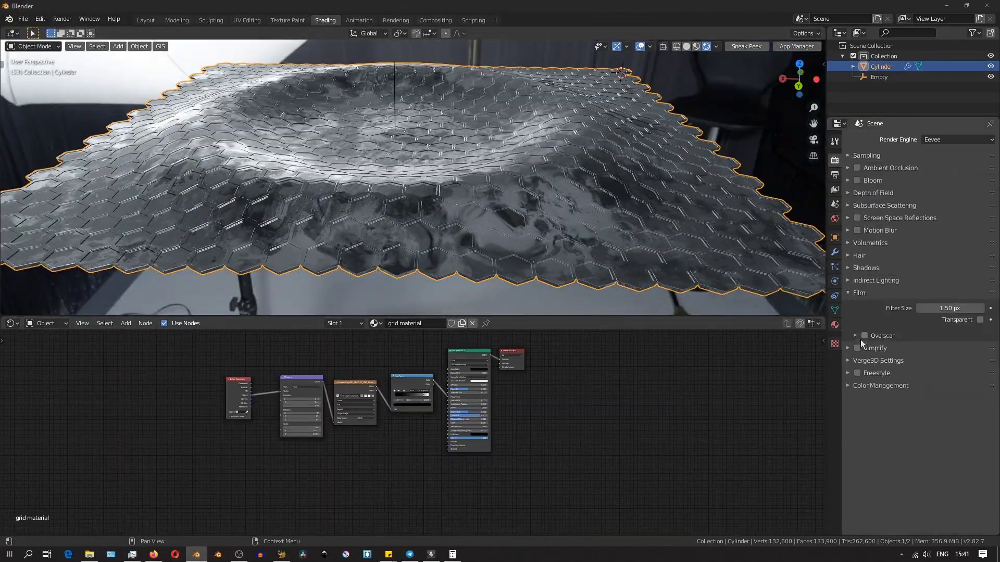
- Adjust the dark end of the RGB Curves on the world's environment image and play the animation
left_click(49, 324)
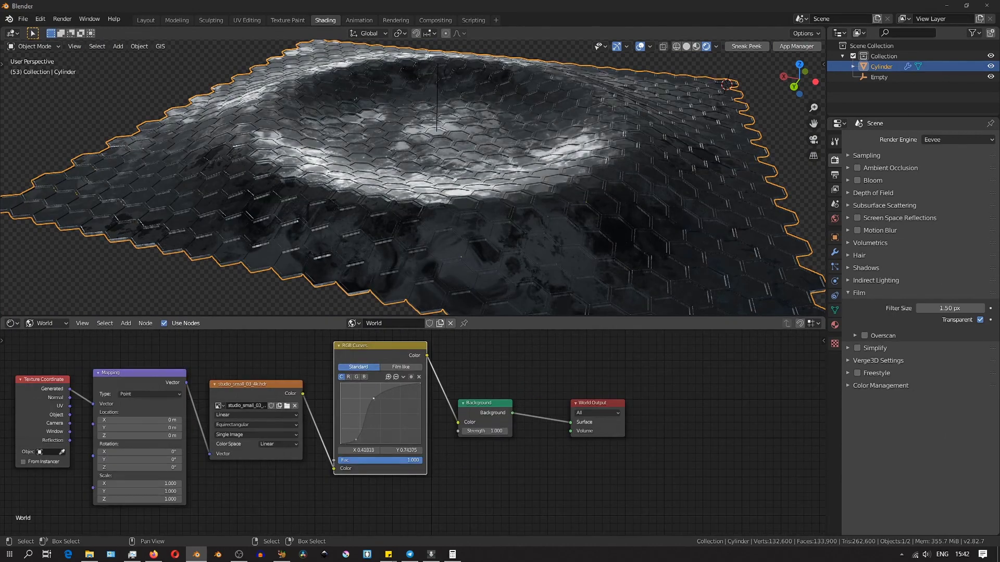
left_click(355, 439)
key("space")
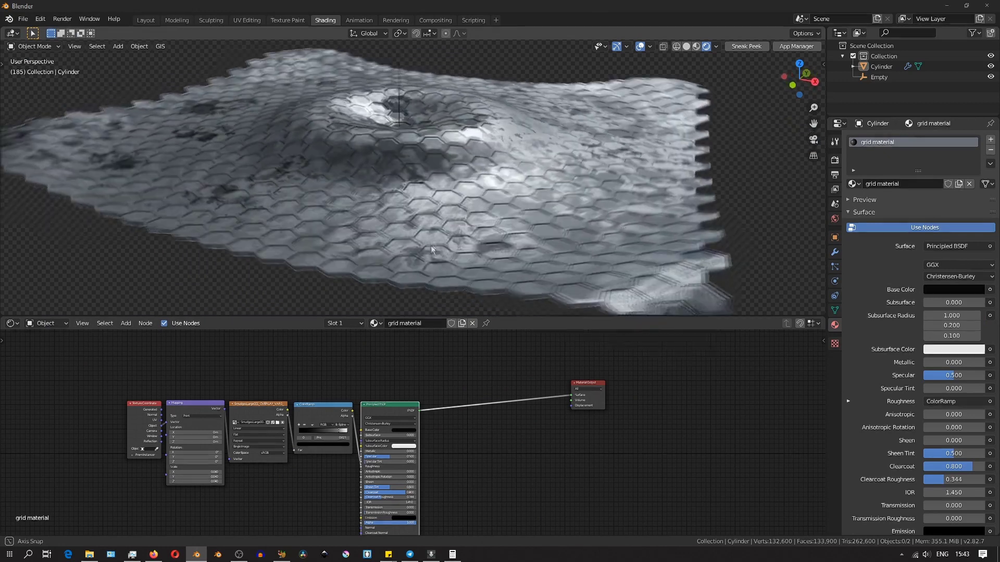
- Enter Edit Mode on the hexagonal tile grid and bring the base tile into close view
middle_click_drag(431, 249, 444, 246)
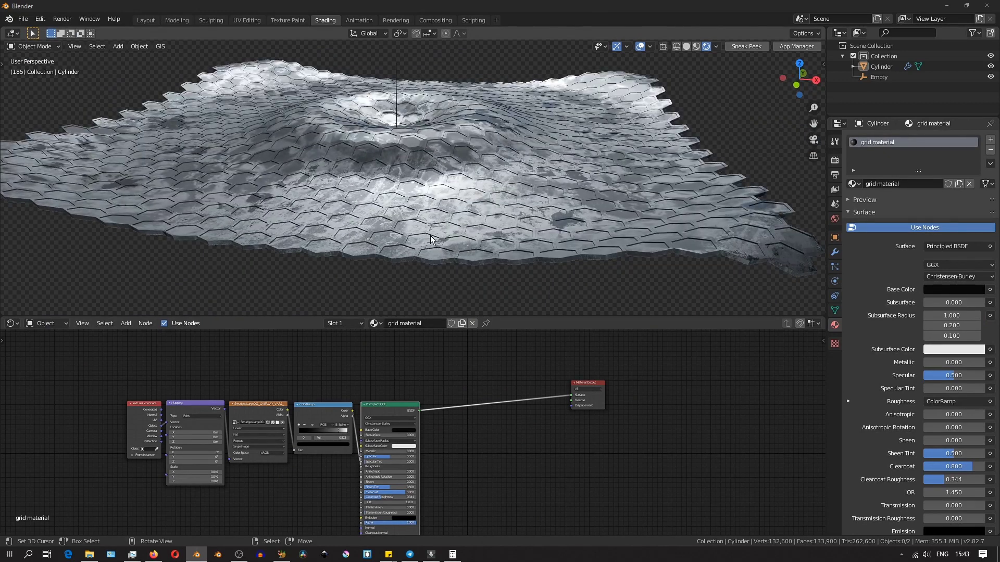
key("Tab")
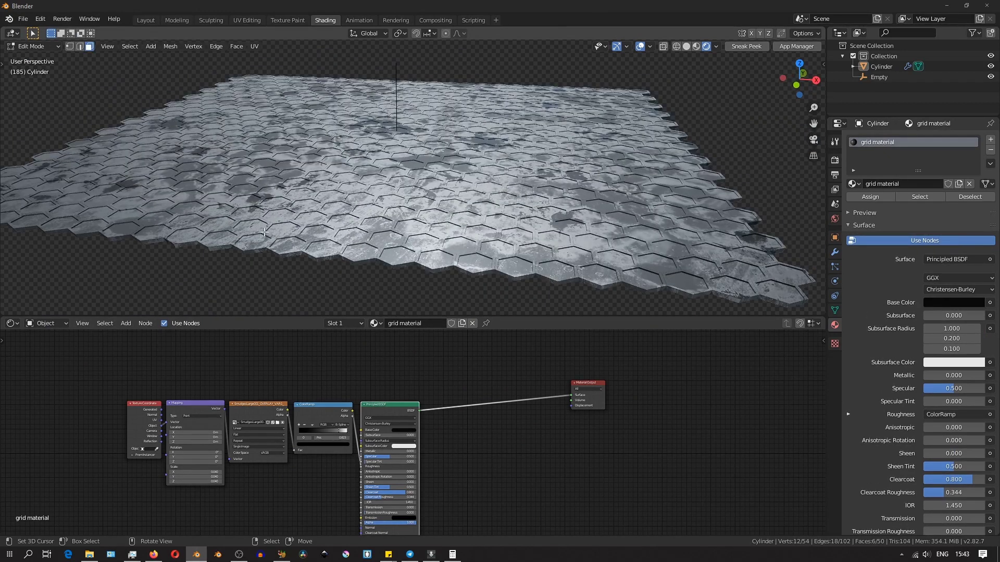
middle_click_drag(265, 232, 287, 228)
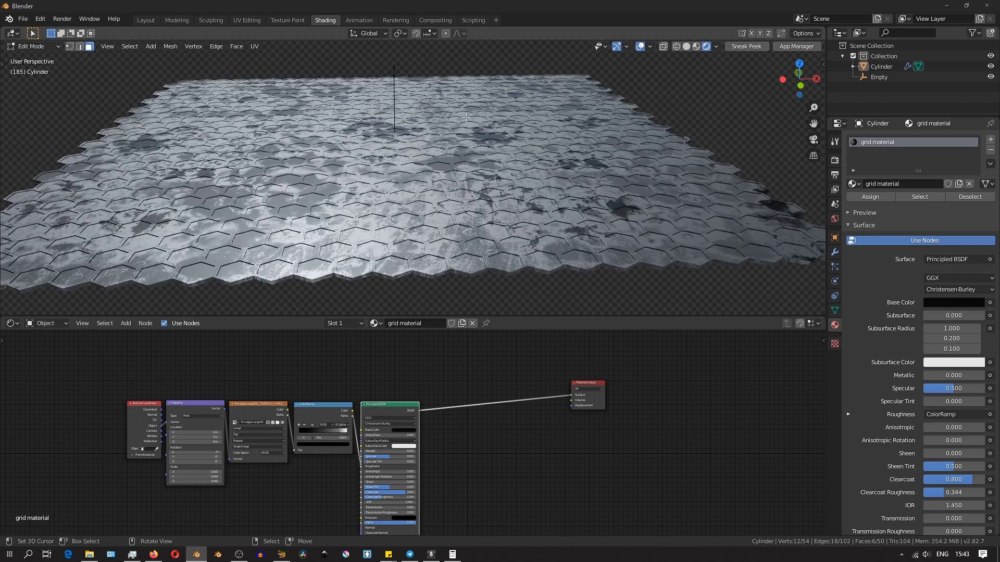
scroll(218, 181, "down", 2)
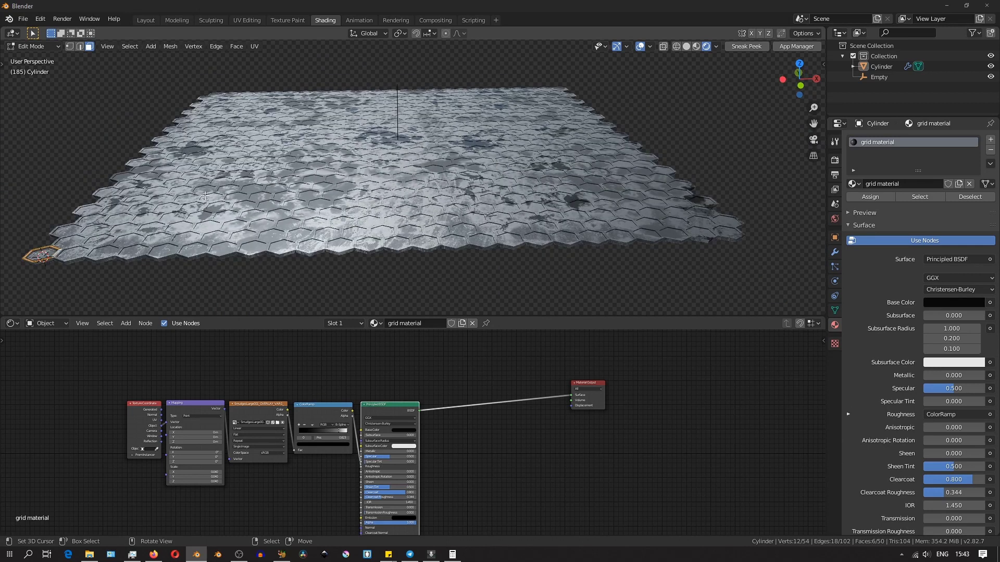
middle_click_drag(104, 252, 245, 251)
middle_click_drag(585, 230, 412, 219)
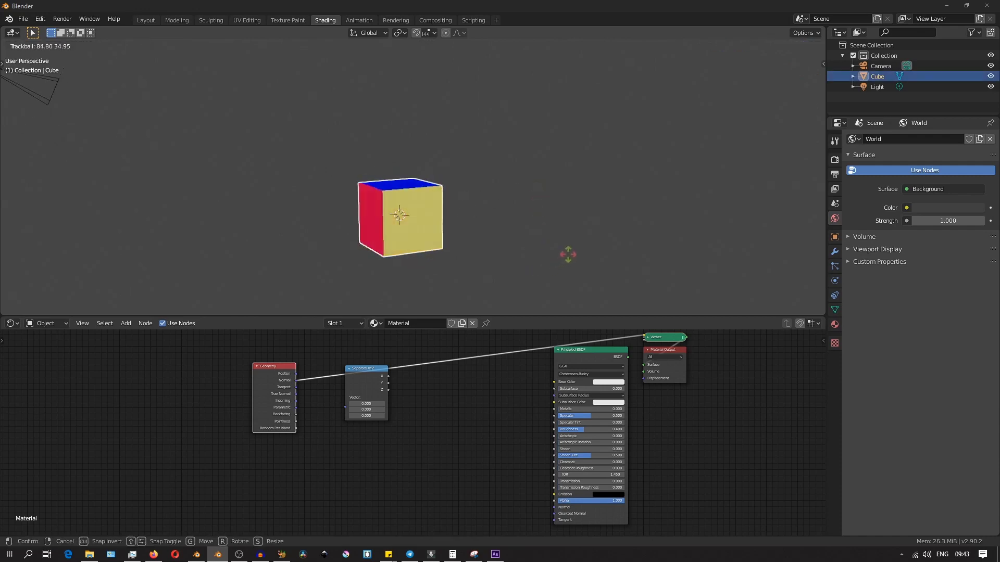
- Rotate the cube freely and about single axes to examine how the Normal output colours its faces
left_click(585, 248)
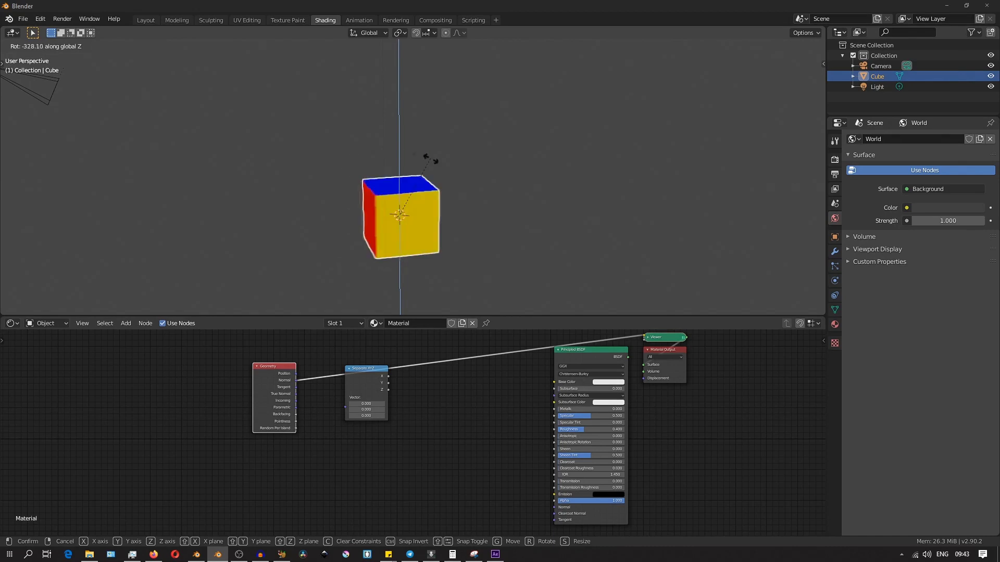
right_click(459, 170)
key("r")
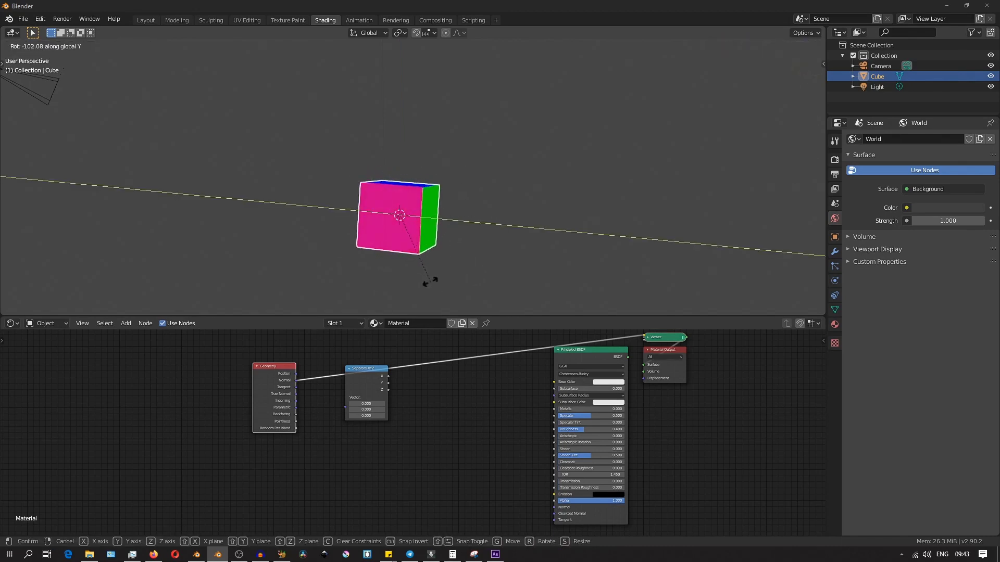
left_click(454, 176)
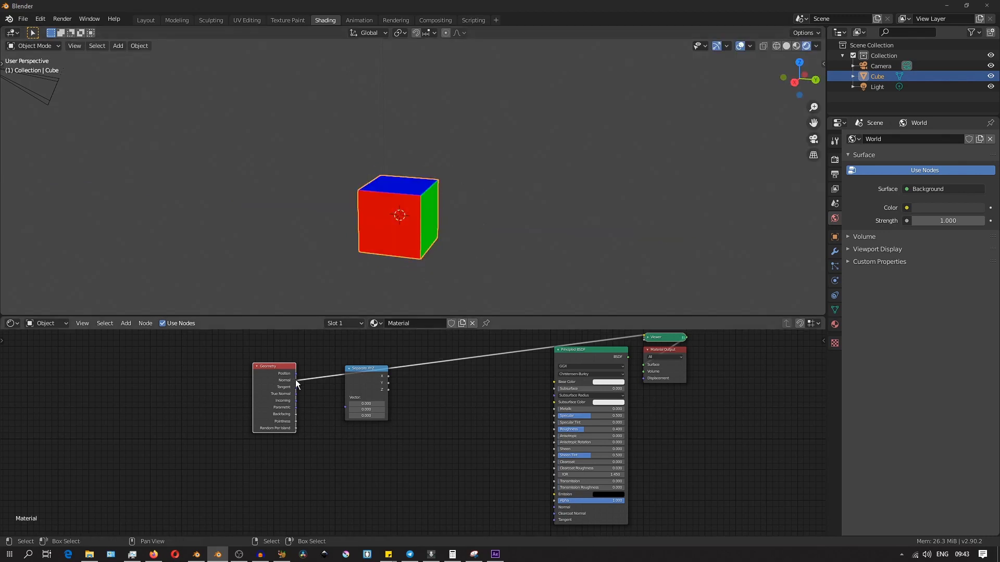
- Connect the Geometry node's Normal output to Separate XYZ and reposition both nodes
left_click_drag(340, 408, 345, 409)
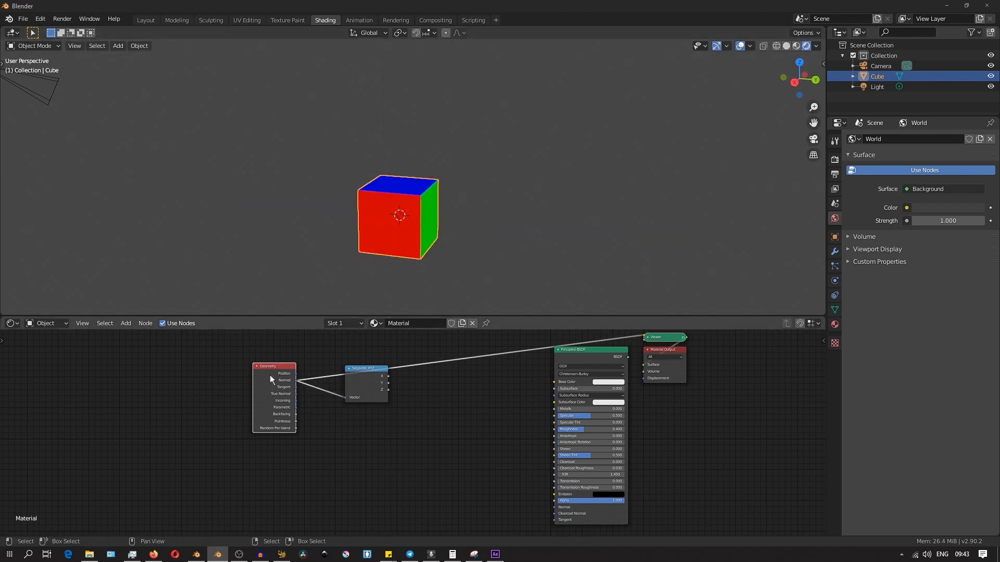
left_click_drag(274, 372, 213, 359)
left_click_drag(374, 377, 341, 376)
- Rotate the cube about Z and freely to examine how the separated normal axes shade its faces
middle_click_drag(388, 261, 348, 255)
scroll(463, 200, "up", 2)
middle_click_drag(468, 198, 545, 158, "shift")
scroll(535, 107, "up", 1)
key("r")
key("z")
left_click(487, 246)
middle_click_drag(406, 245, 438, 208)
scroll(438, 208, "down", 3)
key("r")
key("r")
key("Escape")
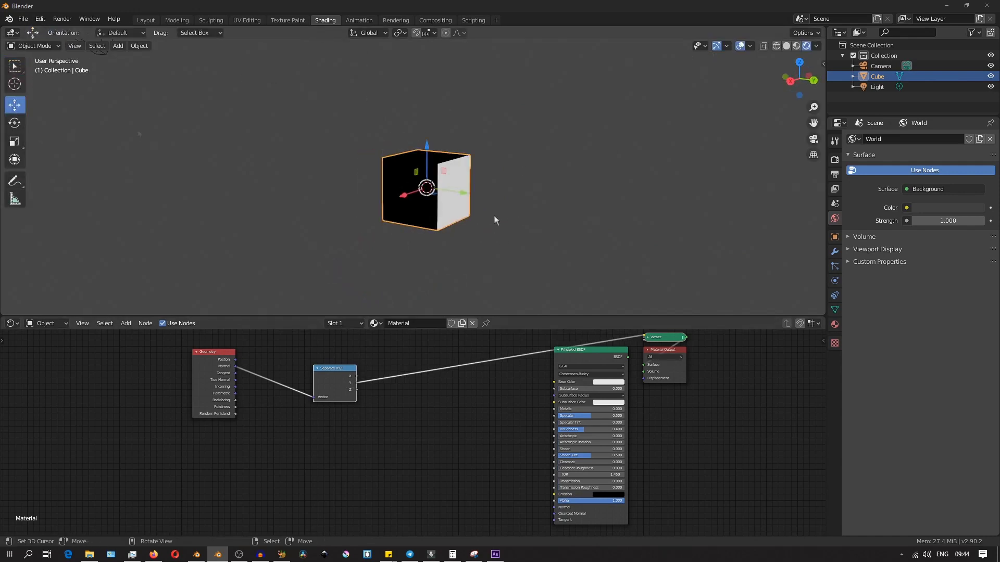
- Preview the Z output of Separate XYZ and rotate the cube freely to examine its shading
middle_click_drag(560, 228, 500, 239)
left_click(355, 388, "ctrl+shift")
middle_click_drag(442, 229, 499, 234)
key("r")
key("r")
key("Escape")
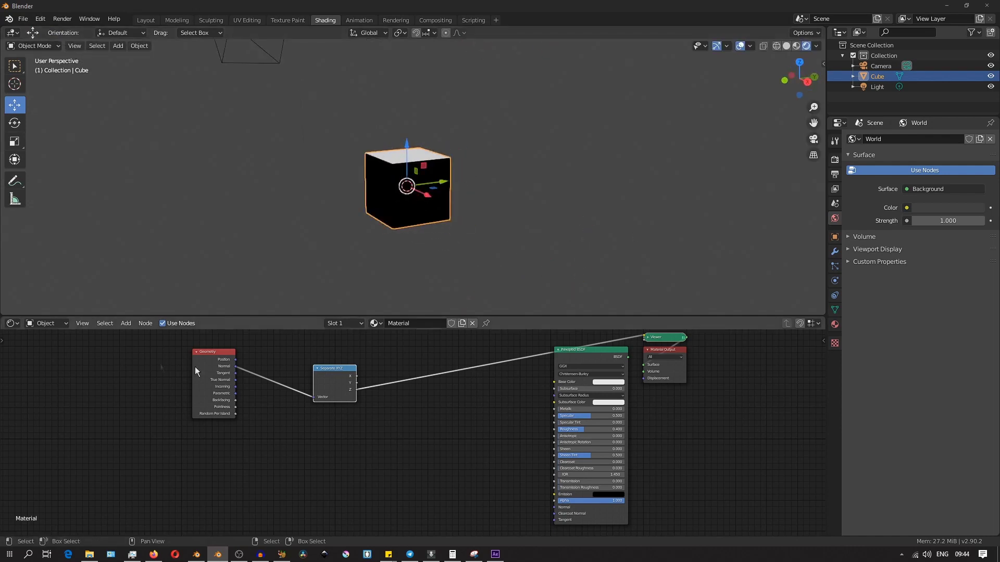
- Move the Geometry and Separate XYZ nodes away from the shader and preview the X output
left_click_drag(201, 368, 139, 360)
left_click_drag(339, 380, 199, 361)
left_click(199, 361, "ctrl+shift")
- Cycle the preview through the X, Y and Z outputs of Separate XYZ to compare them on the cube
middle_click_drag(382, 265, 304, 274)
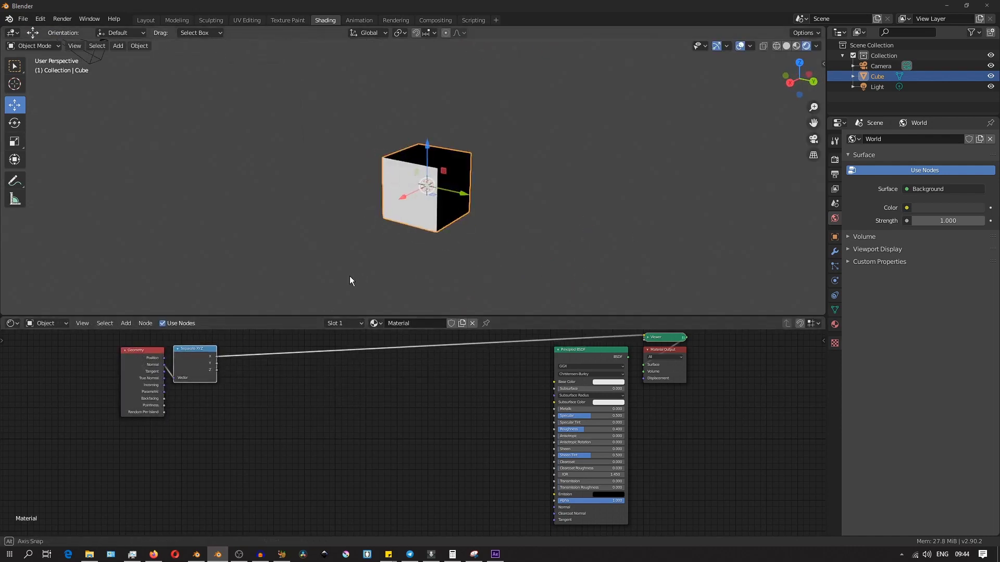
left_click(198, 359, "ctrl+shift")
left_click(199, 359, "ctrl+shift")
left_click(198, 360, "ctrl+shift")
left_click(199, 359, "ctrl+shift")
left_click(199, 359, "ctrl+shift")
left_click(198, 359, "ctrl+shift")
left_click(198, 359, "ctrl+shift")
left_click(198, 360, "ctrl+shift")
left_click(198, 360, "ctrl+shift")
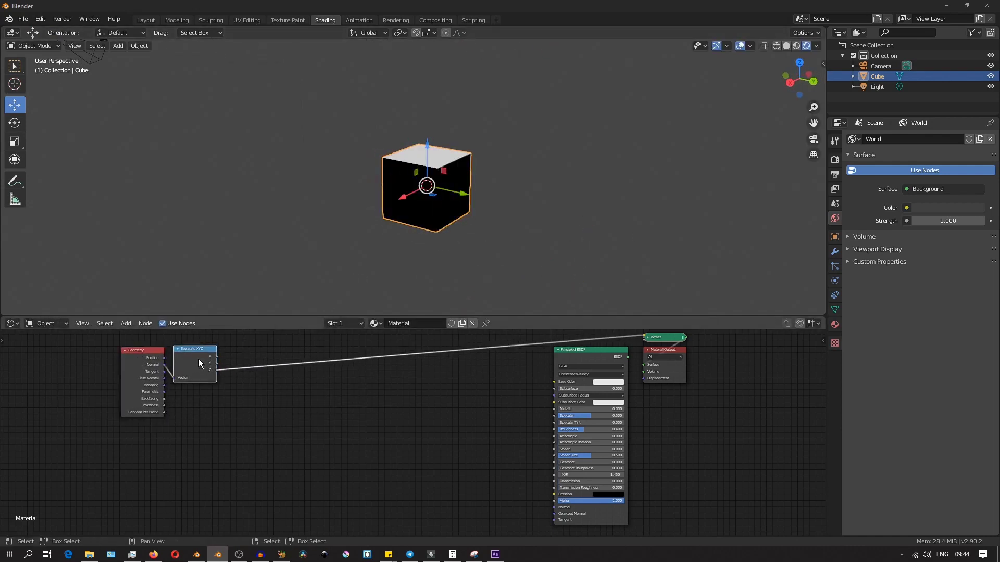
left_click(198, 359, "ctrl+shift")
left_click(198, 359, "ctrl+shift")
left_click(198, 359, "ctrl+shift")
middle_click_drag(336, 259, 689, 258)
- Lower the Principled BSDF node and bring the Separate XYZ and Geometry nodes closer to it
middle_click_drag(607, 371, 676, 385)
left_click_drag(668, 371, 643, 431)
left_click_drag(262, 377, 488, 374)
left_click_drag(209, 378, 440, 375)
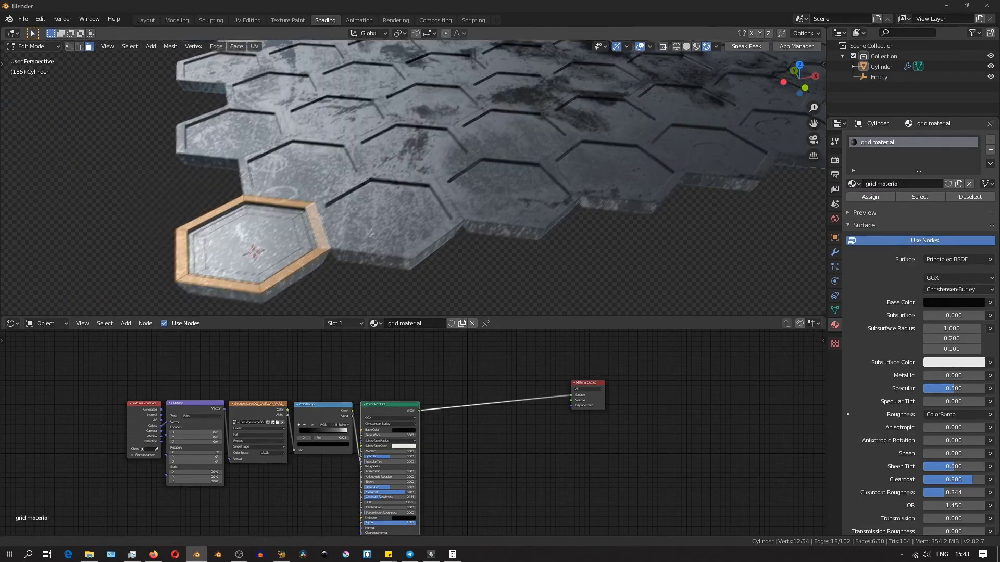
- Select the thin inner ring of faces and the centre face on the base hexagonal tile
middle_click_drag(372, 231, 383, 184, "shift")
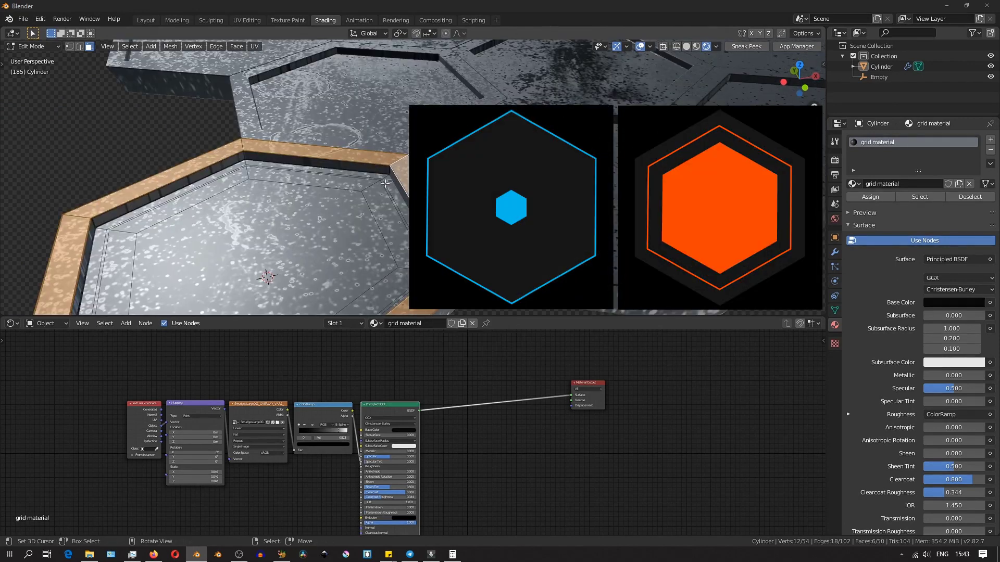
left_click(381, 182, "alt")
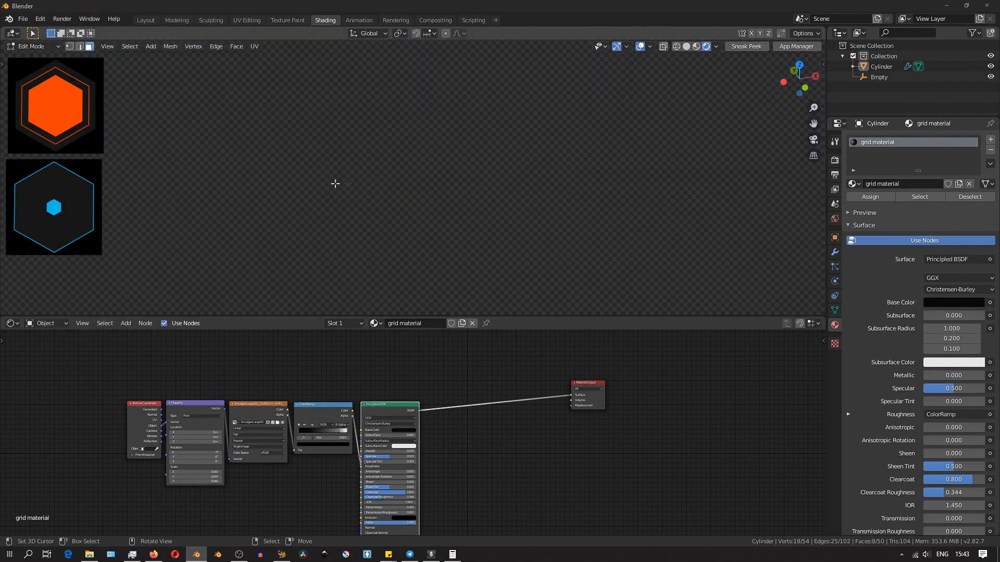
scroll(323, 185, "down", 8)
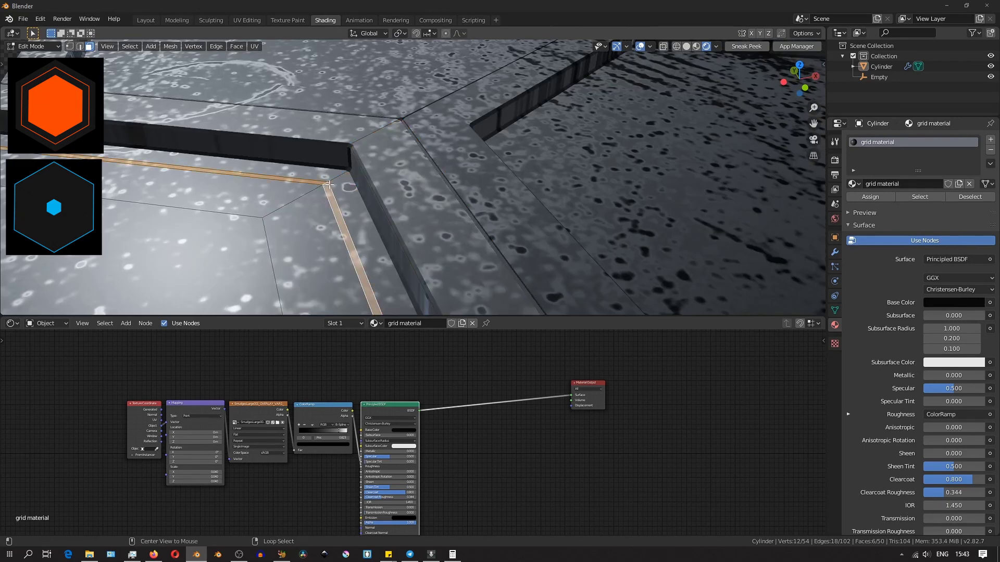
scroll(426, 180, "up", 5)
left_click(384, 177, "shift")
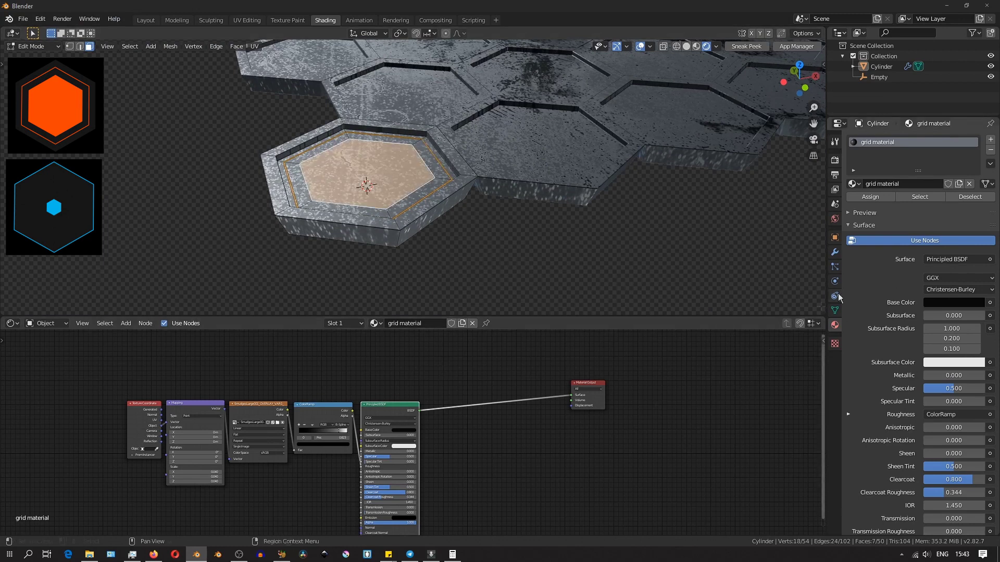
- Add a second material slot to the tile and load the existing grid material into it
left_click(989, 139)
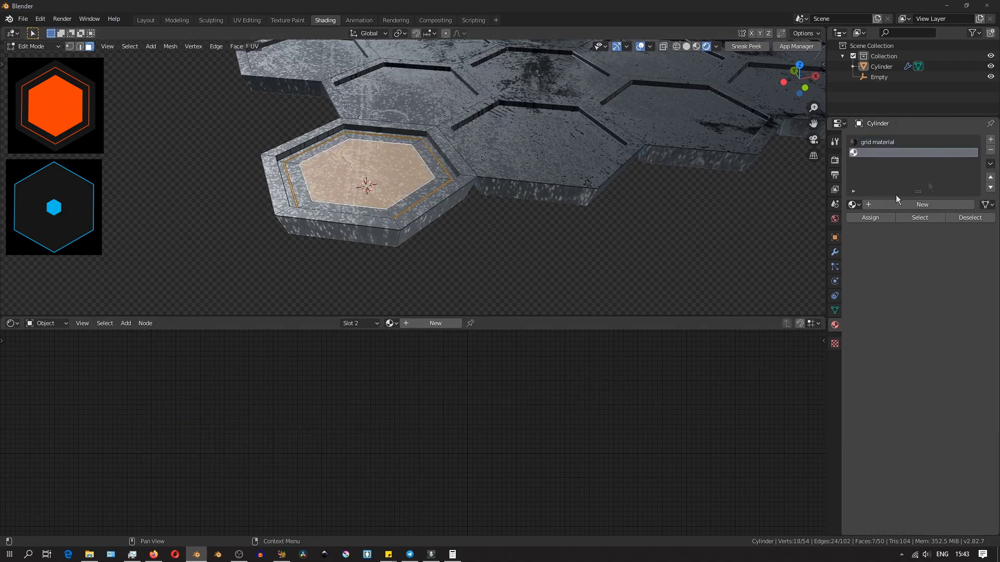
left_click(862, 204)
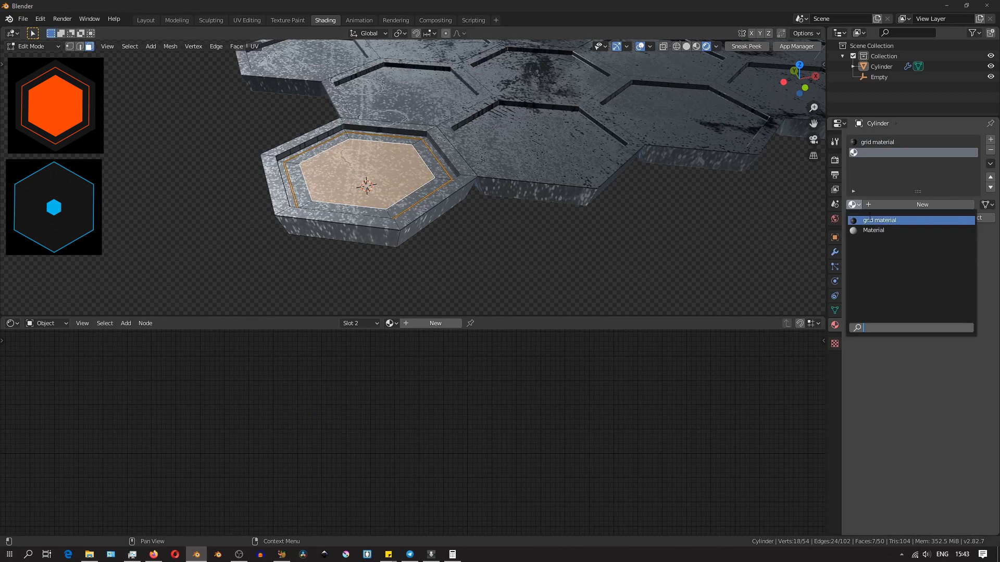
left_click(871, 222)
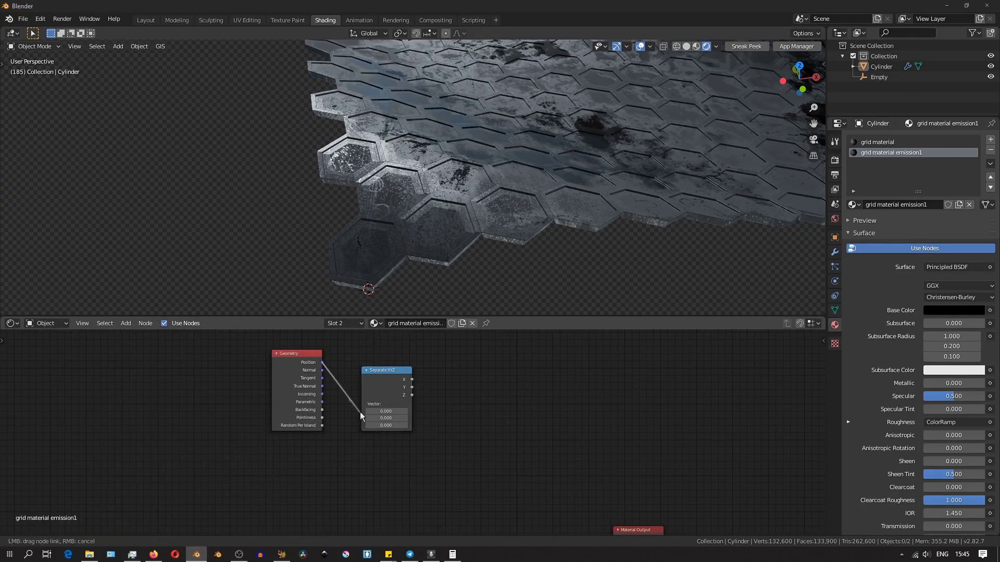
- Preview the Separate XYZ node's X output in grid material emission1 and feed its vector from the Geometry node's Normal
scroll(363, 420, "up", 2)
key("shift+a")
mouse_move(371, 404)
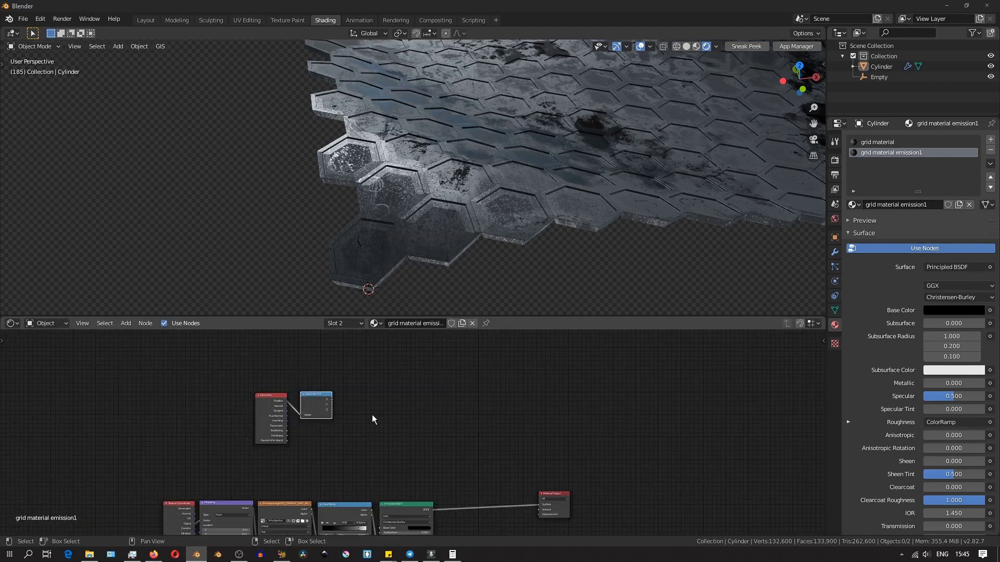
left_click(320, 405, "ctrl+shift")
scroll(505, 237, "down", 5)
middle_click_drag(502, 256, 480, 245)
middle_click_drag(480, 244, 312, 292, "shift")
scroll(339, 448, "up", 6)
left_click_drag(212, 391, 235, 406)
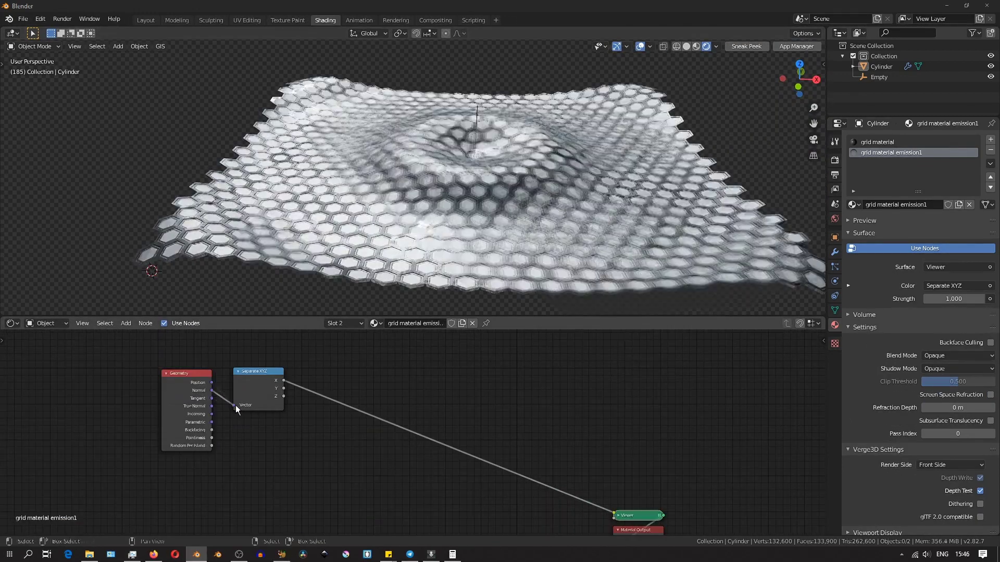
- Play the animation and examine how the X normal lights the tiles across the waves
scroll(365, 224, "down", 3)
middle_click_drag(365, 208, 372, 232)
scroll(406, 428, "down", 6)
scroll(358, 410, "up", 5)
scroll(284, 250, "up", 3)
middle_click_drag(495, 229, 322, 231)
scroll(278, 256, "down", 2)
key("space")
- Add a ColorRamp node after the X output of Separate XYZ
key("shift+a")
mouse_move(397, 458)
left_click(444, 317)
left_click(331, 375)
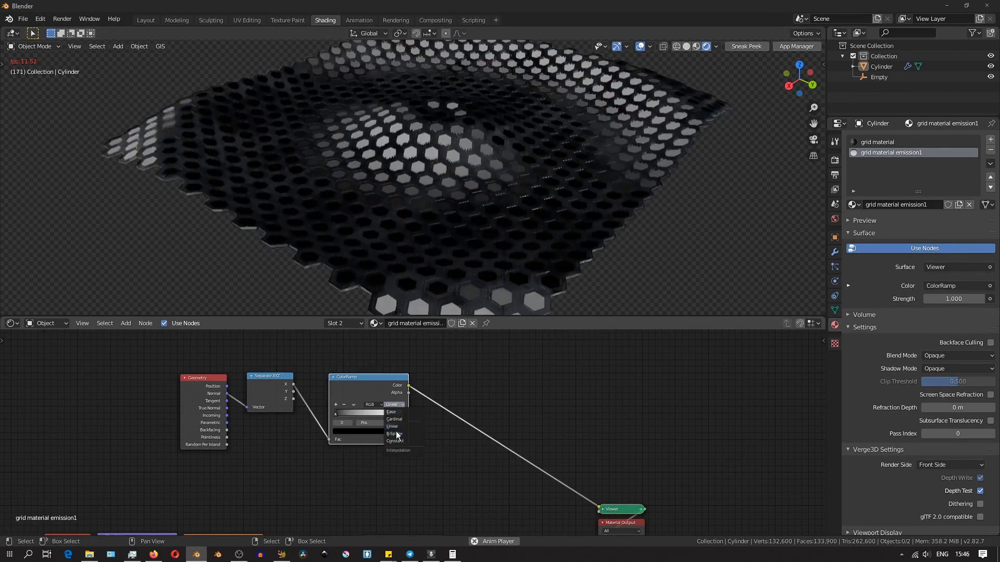
- Set the new ColorRamp to B-Spline interpolation and tighten its black-to-white transition with a stop at about 0.45
left_click_drag(334, 415, 337, 415)
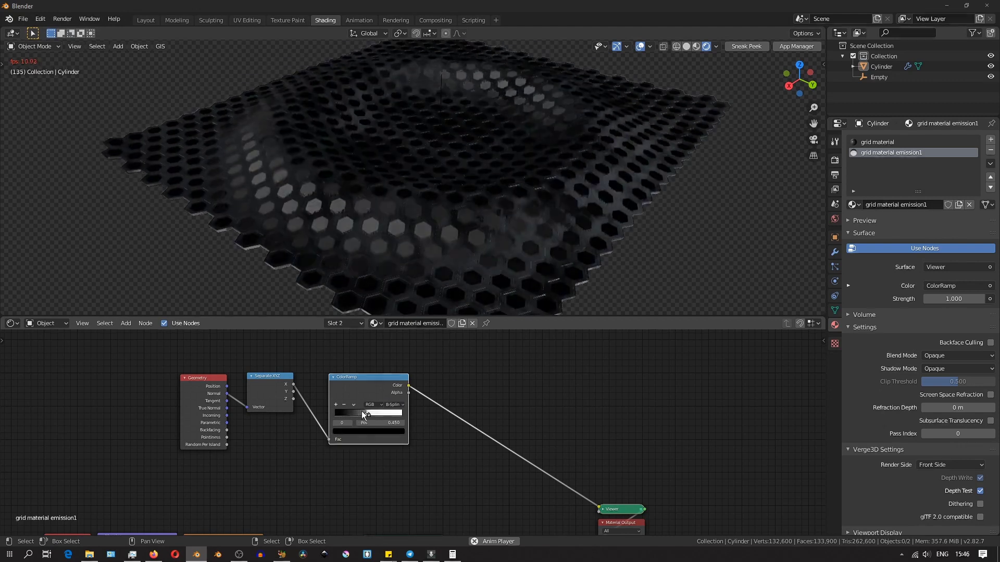
middle_click_drag(365, 234, 383, 289)
scroll(417, 433, "down", 2)
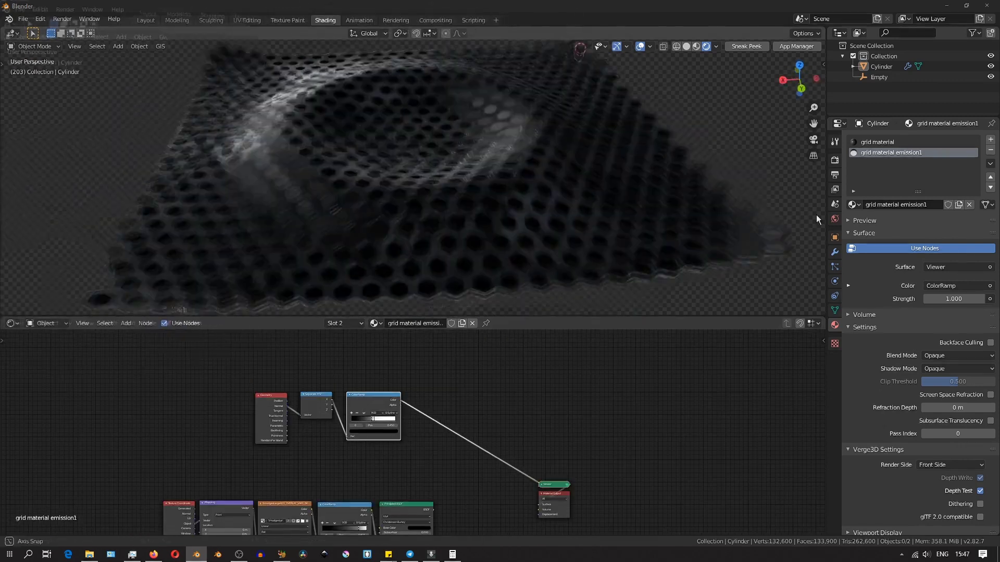
- Move the ColorRamp's white stop to about 0.236 and shift the normal-mask nodes clear of the shader nodes
scroll(417, 433, "up", 3)
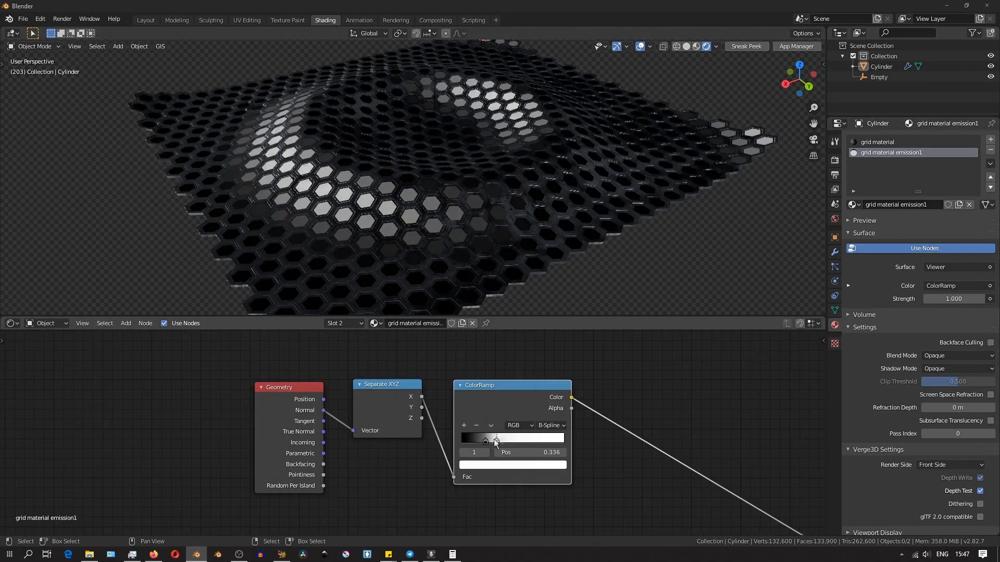
left_click_drag(489, 441, 485, 441)
scroll(411, 427, "down", 5)
middle_click_drag(412, 427, 324, 363)
left_click_drag(282, 363, 264, 347)
left_click_drag(313, 358, 299, 351)
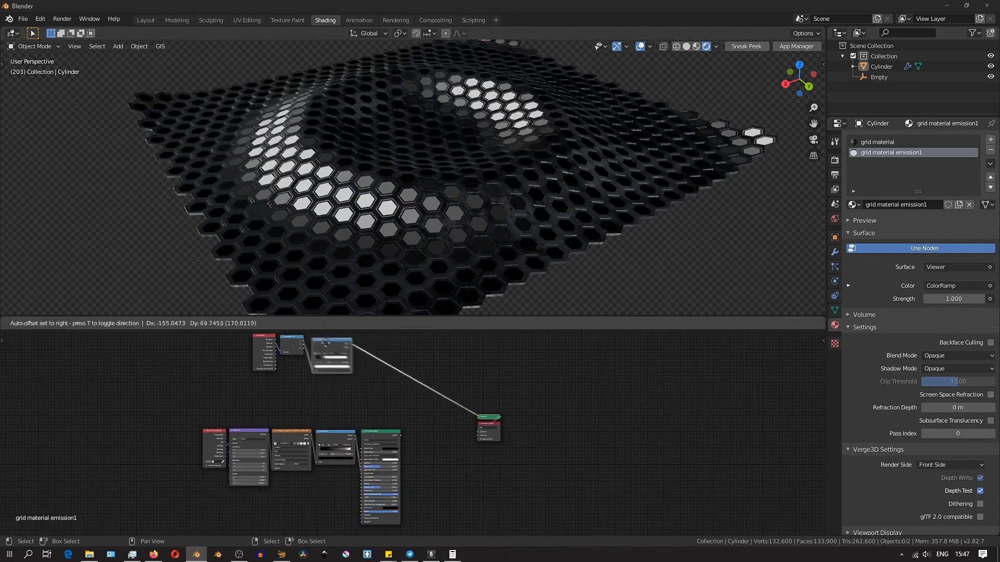
- Duplicate the ColorRamp below the original and feed the copy from the Y output of Separate XYZ
scroll(322, 342, "up", 5)
middle_click_drag(323, 342, 396, 461)
left_click_drag(396, 461, 402, 408)
key("ctrl+shift+d")
left_click(406, 467)
scroll(416, 484, "up", 4)
left_click_drag(322, 427, 352, 488)
scroll(419, 512, "down", 4)
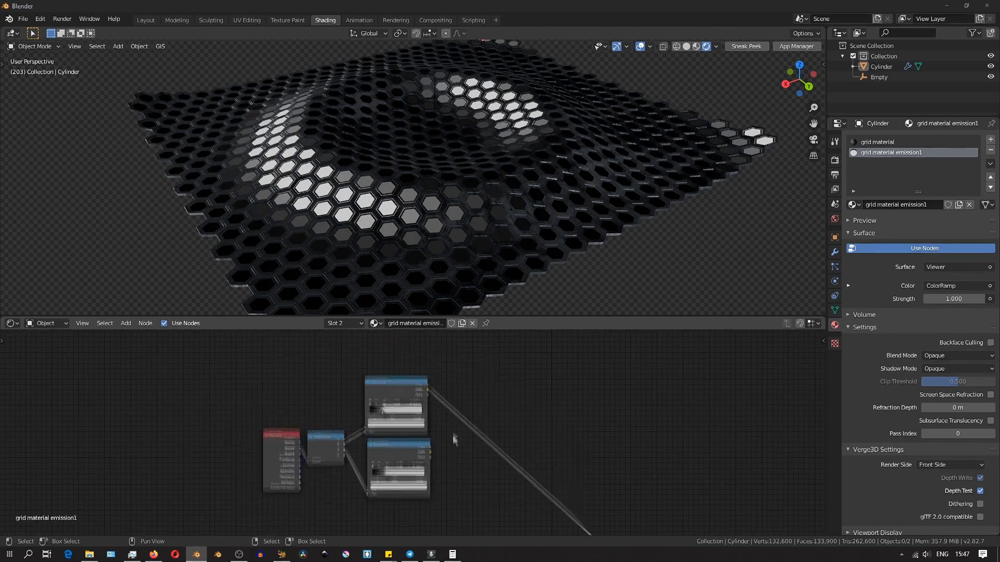
- Preview the two ColorRamps in turn and combine their color outputs in a new MixRGB node
left_click(398, 392, "ctrl+shift")
left_click(389, 459, "ctrl+shift")
left_click(389, 397, "ctrl+shift")
left_click(391, 457, "ctrl+shift")
middle_click_drag(414, 420, 367, 408)
key("shift+a")
mouse_move(367, 407)
left_click(469, 465)
left_click_drag(381, 377, 422, 421)
- Preview the MixRGB node, set its blend mode to Add and raise its factor to 1.000
left_click(440, 391, "ctrl+shift")
scroll(440, 393, "up", 4)
left_click(446, 385)
left_click(442, 310)
scroll(443, 401, "down", 2)
middle_click_drag(443, 401, 445, 436)
left_click_drag(445, 441, 467, 440)
- Play the animation and examine how the combined X and Y mask lights the wave slopes
scroll(281, 218, "down", 2)
middle_click_drag(279, 217, 293, 226)
key("space")
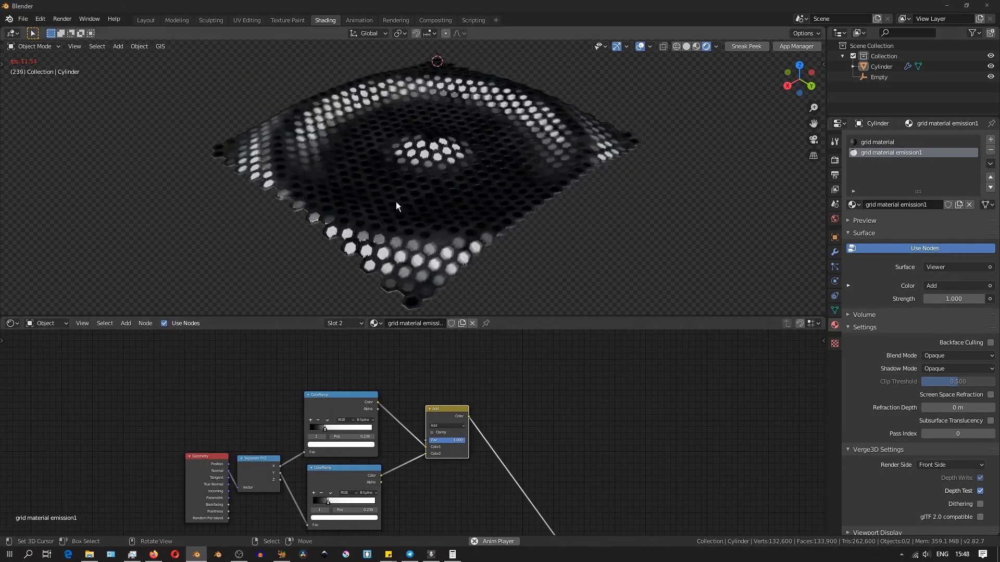
key("space")
- Rearrange the Viewer and Material Output nodes to make room for more shader nodes
scroll(443, 516, "down", 3)
middle_click_drag(445, 525, 367, 430)
left_click(545, 483)
left_click_drag(470, 468, 485, 441)
scroll(487, 443, "up", 3)
left_click_drag(576, 489, 560, 505)
- Add an Emission shader node between the Principled BSDF and the Material Output
key("shift+a")
middle_click_drag(469, 515, 439, 421)
mouse_move(418, 452)
key("Escape")
key("shift+a")
mouse_move(422, 428)
mouse_move(427, 403)
left_click(495, 255)
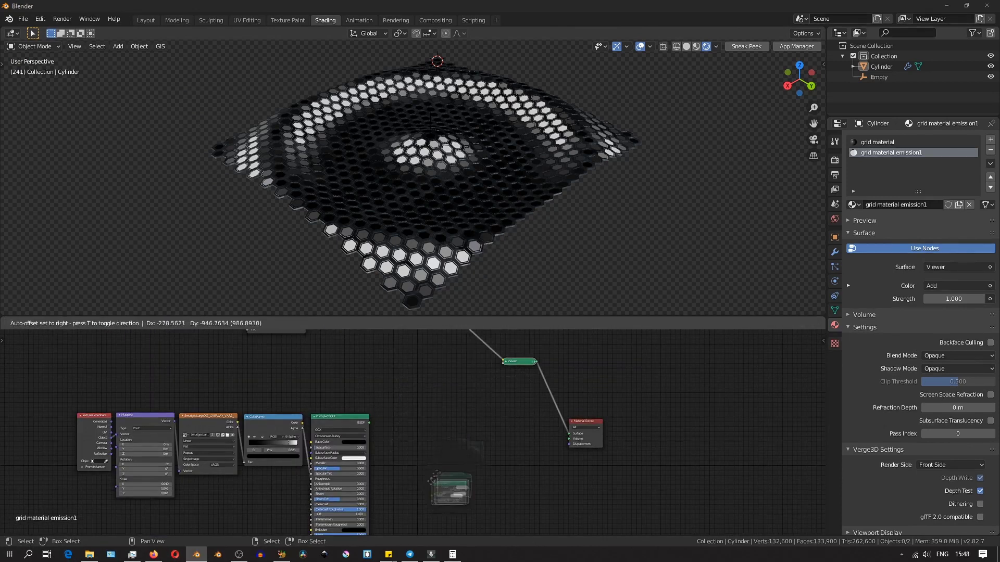
left_click(409, 465)
- Add a Mix Shader before the Material Output and connect the Emission node as its second shader beside the Principled BSDF
left_click_drag(516, 363, 515, 384)
scroll(414, 432, "up", 4)
key("shift+a")
mouse_move(463, 436)
left_click(527, 332)
left_click(546, 401)
left_click_drag(446, 483, 526, 427)
- Set the Emission node's color to teal and inspect the tiles
left_click(433, 491)
left_click(425, 365)
middle_click_drag(499, 250, 471, 232)
scroll(421, 461, "down", 8)
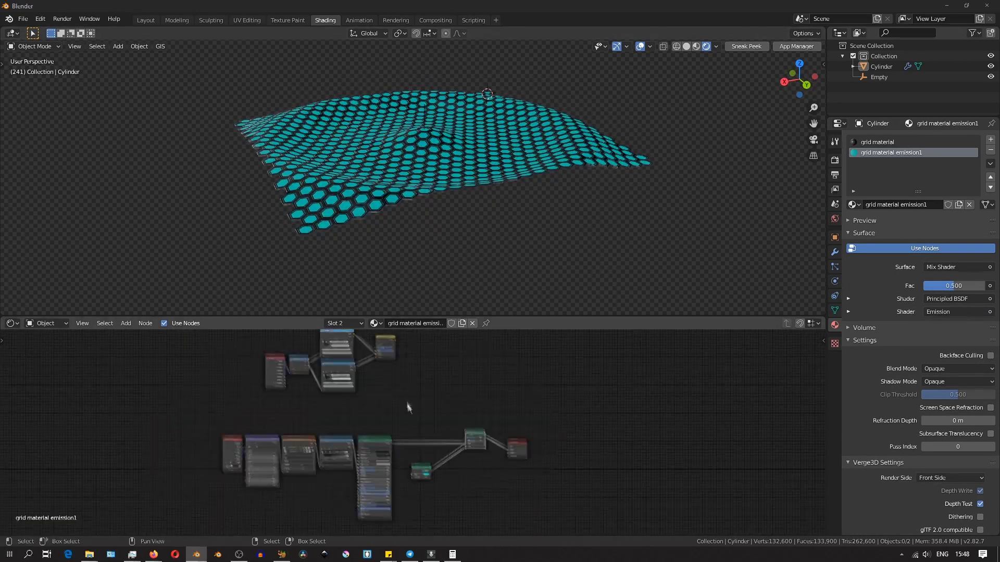
- Spread out the Emission, Mix Shader and Material Output nodes, drive the Mix Shader's factor from the Add mask and preview that mask
left_click_drag(468, 444, 571, 439)
left_click_drag(475, 436, 535, 434)
left_click_drag(421, 469, 504, 456)
middle_click_drag(412, 208, 384, 227)
left_click(385, 348, "ctrl+shift")
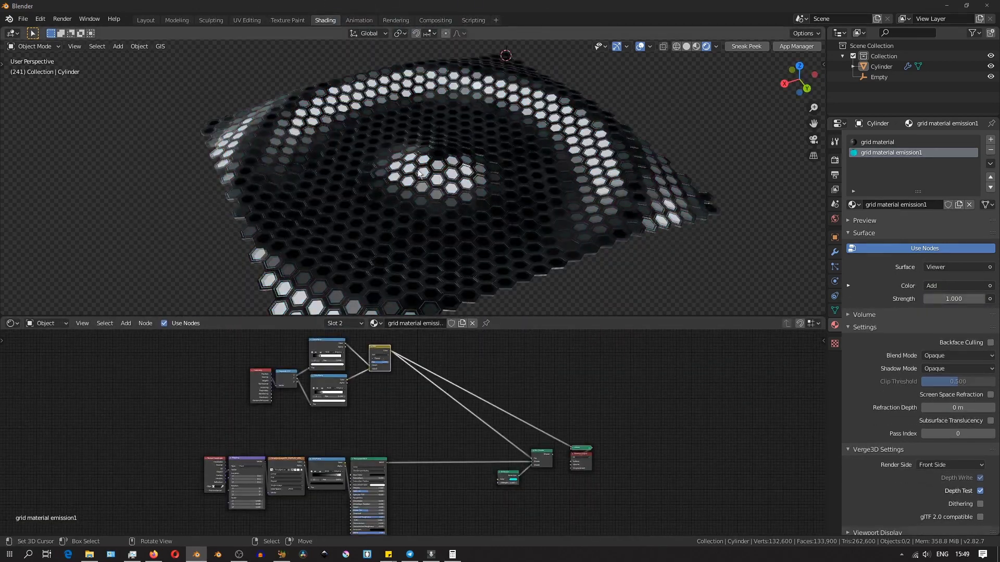
- Add a MixRGB node into the Emission's Color input with green as Color1 and yellow as Color2
key("shift+a")
left_click(503, 460)
left_click(497, 477)
left_click_drag(448, 432, 500, 443)
left_click(435, 463)
left_click(438, 399)
scroll(411, 438, "down", 4)
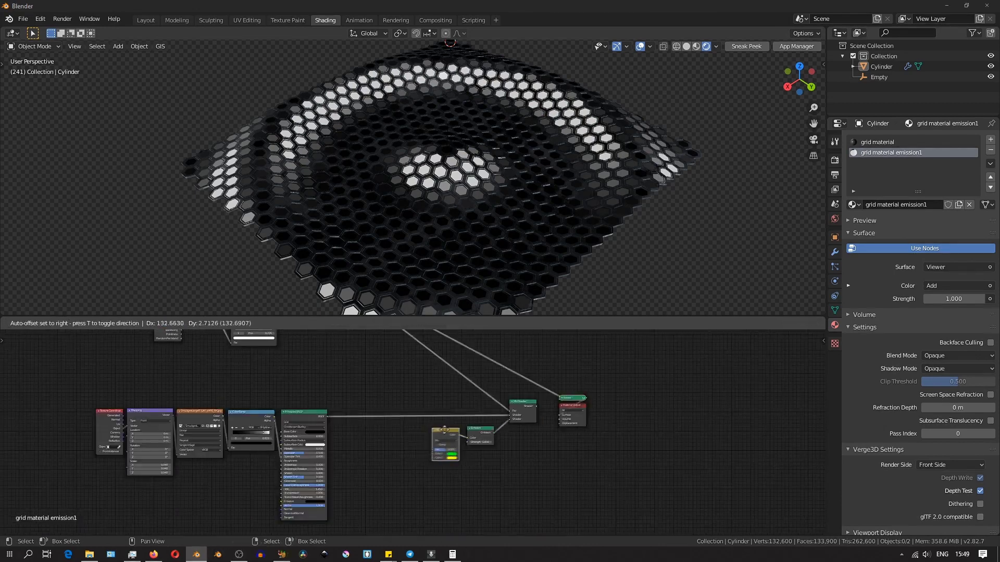
- Drive the color mix node's factor from the Add mask and preview the Mix Shader on the tiles
left_click_drag(329, 347, 423, 508)
left_click(505, 473, "ctrl+shift")
middle_click_drag(424, 237, 452, 241)
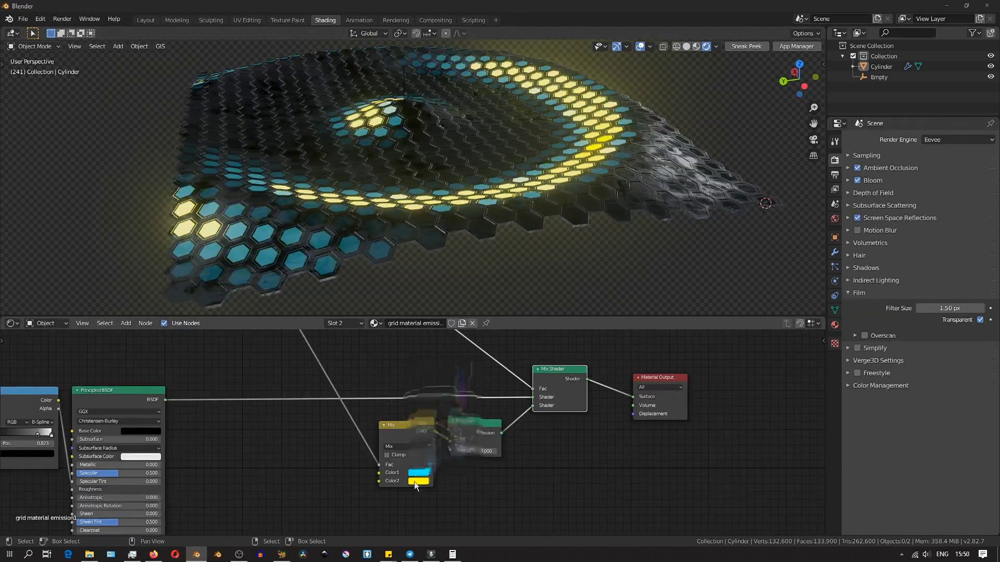
- Change Color2 of the emission color mix to a fully saturated violet with hue 0.763
left_click(418, 481)
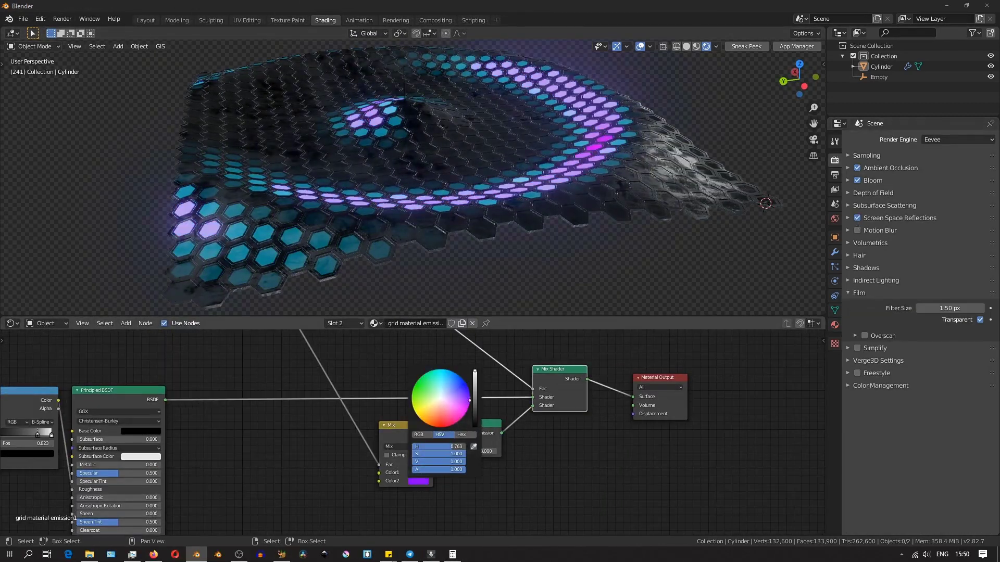
mouse_move(474, 372)
left_mouse_down()
mouse_move(488, 376)
mouse_move(474, 371)
left_mouse_up()
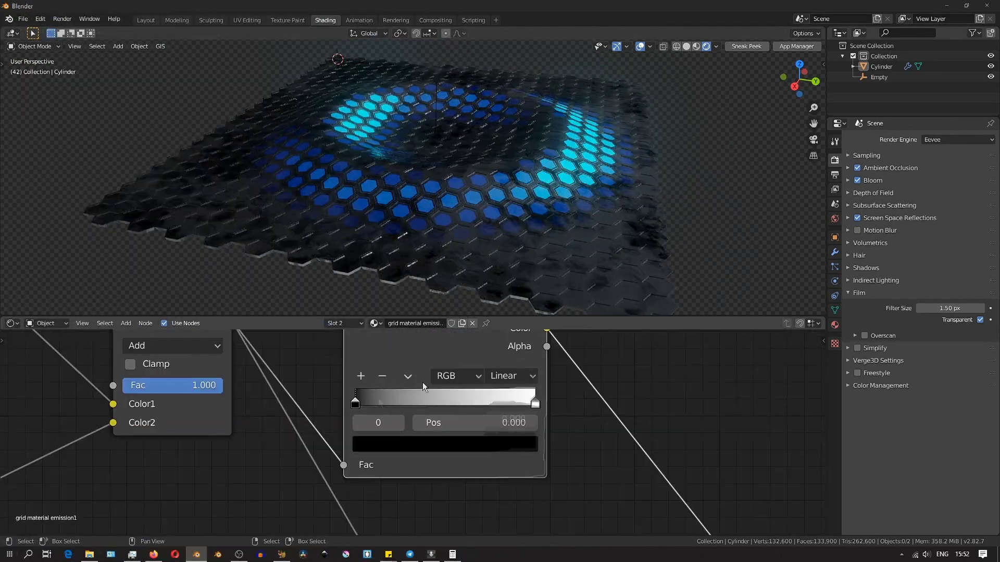
- Arrange the stops of the ColorRamp after the Add mask into a narrow white band near the start and white at the end
left_click_drag(420, 402, 386, 403)
left_click_drag(473, 402, 509, 402)
left_click_drag(448, 402, 489, 403)
left_click_drag(378, 403, 370, 402)
left_click(367, 401)
left_click(373, 401)
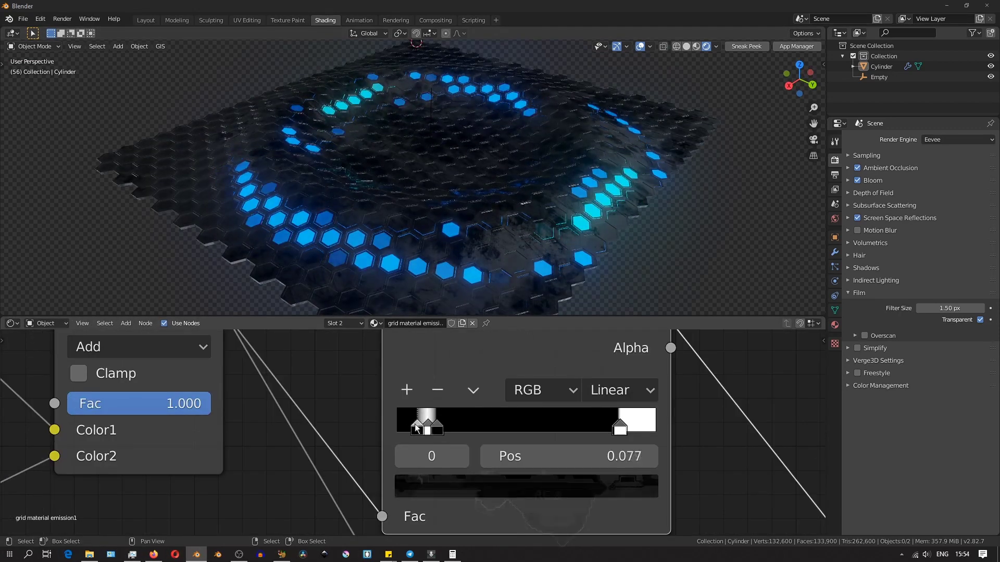
left_click_drag(417, 428, 423, 428)
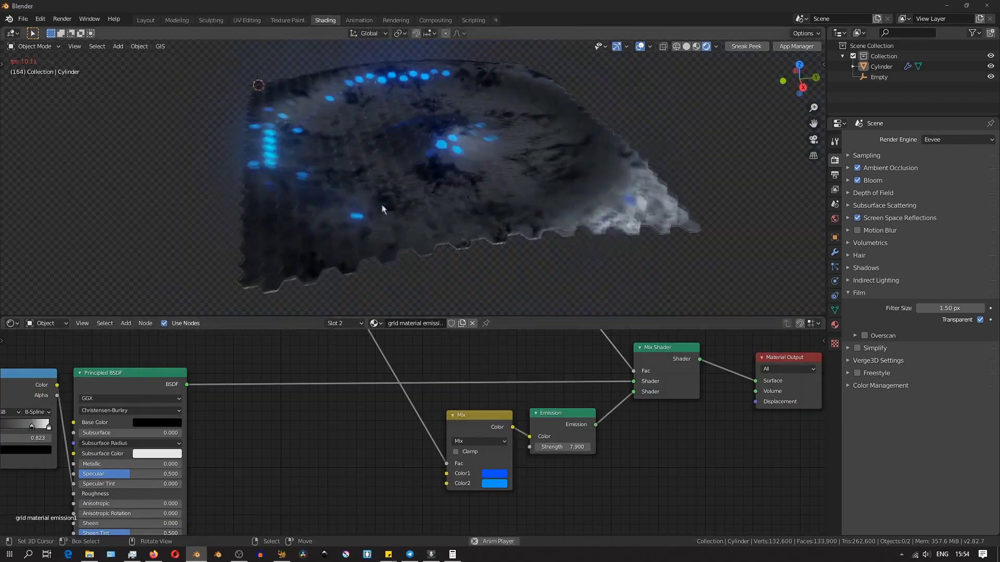
- Play the animation and examine the blue emission pattern moving across the tiles
key("space")
middle_click_drag(383, 209, 423, 175)
key("space")
key("space")
- Open the hexagonal tile's mesh for editing and assign grid material emission2 to its selected top faces
key("Tab")
middle_click_drag(396, 230, 366, 195)
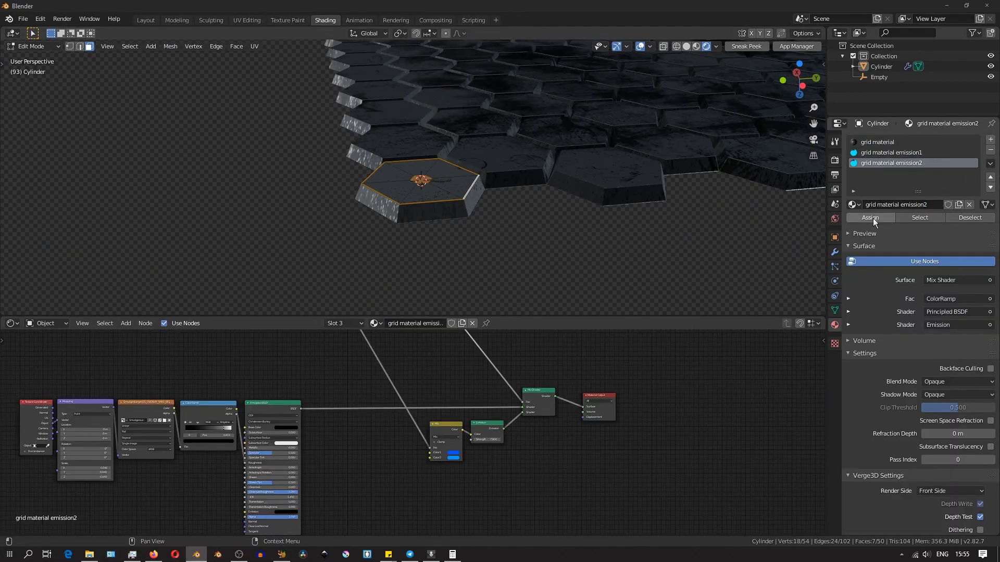
left_click(873, 218)
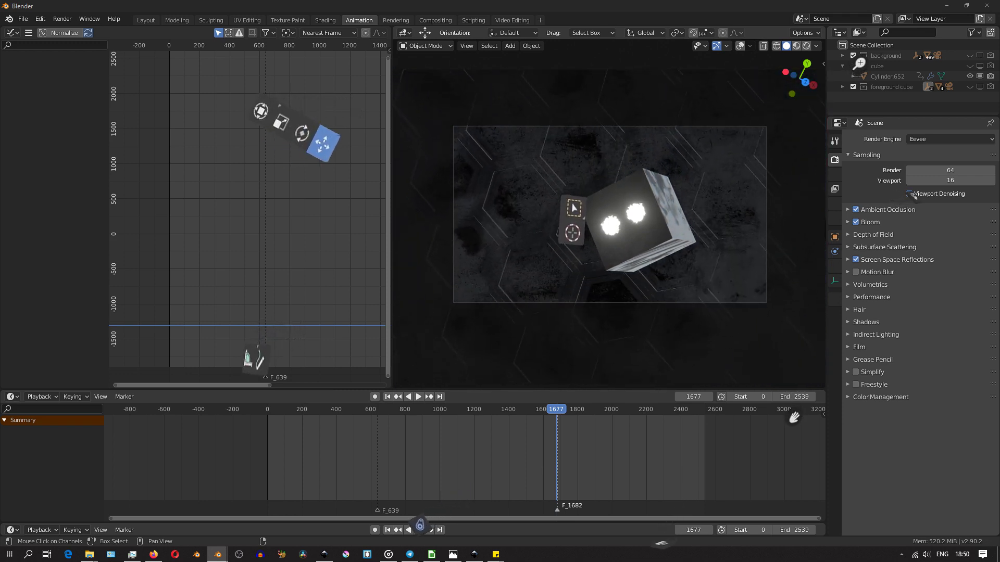
- Enable viewport denoising in the Eevee sampling settings of the cube animation scene
left_click(909, 194)
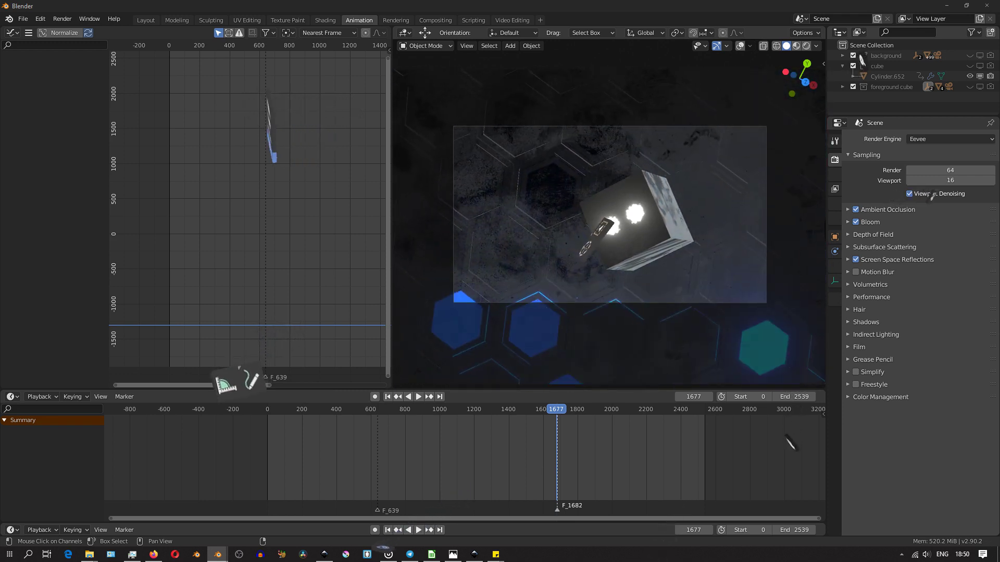